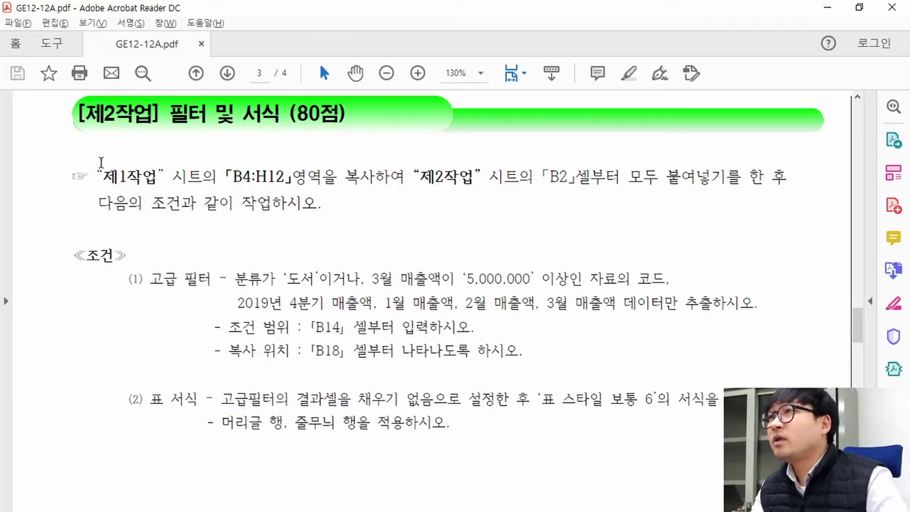
# - Read the 제2작업 section of the exam PDF for the task type, source sheet and range to copy
pyautogui.moveTo(81, 116); pyautogui.dragTo(156, 119)
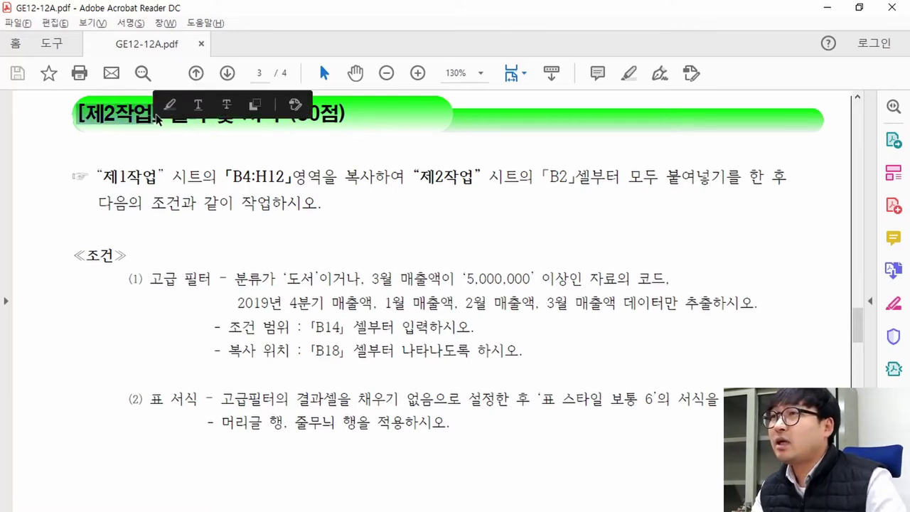
pyautogui.click(205, 203)
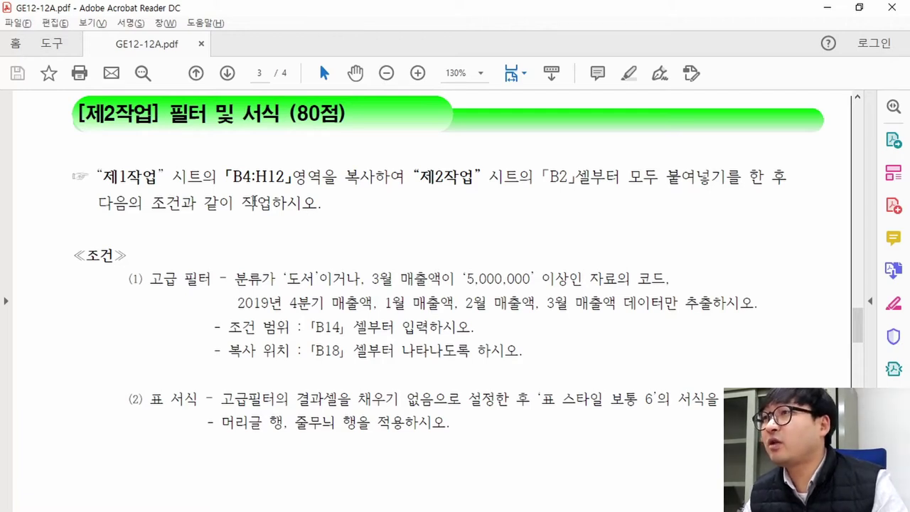
pyautogui.moveTo(150, 277); pyautogui.dragTo(211, 278)
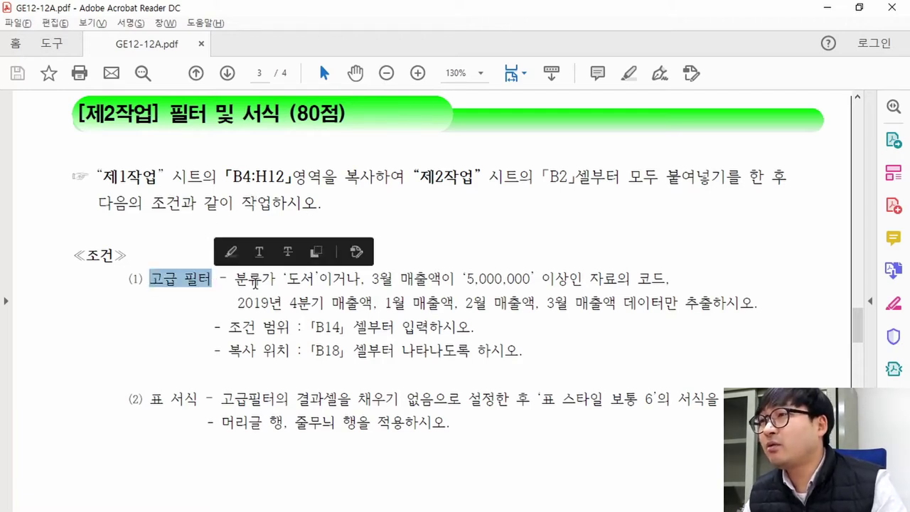
pyautogui.click(158, 176)
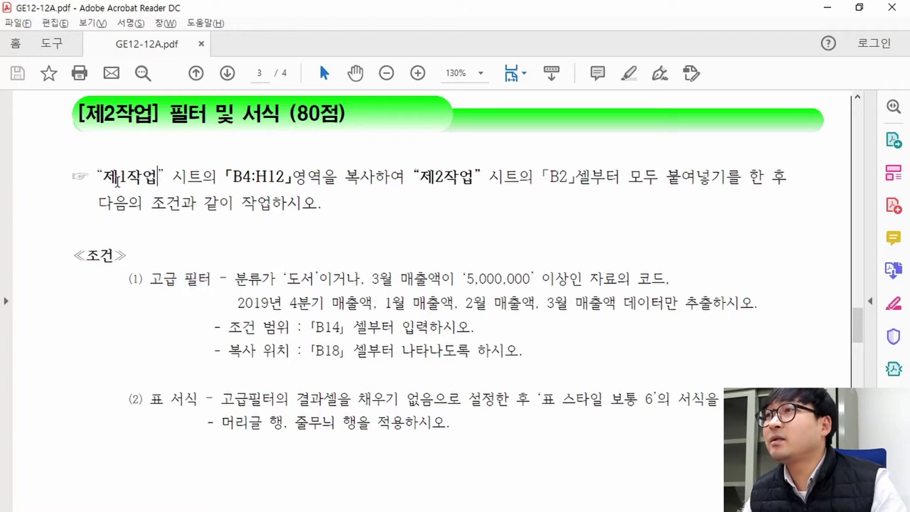
pyautogui.moveTo(100, 176); pyautogui.dragTo(166, 176)
pyautogui.moveTo(226, 178); pyautogui.dragTo(288, 178)
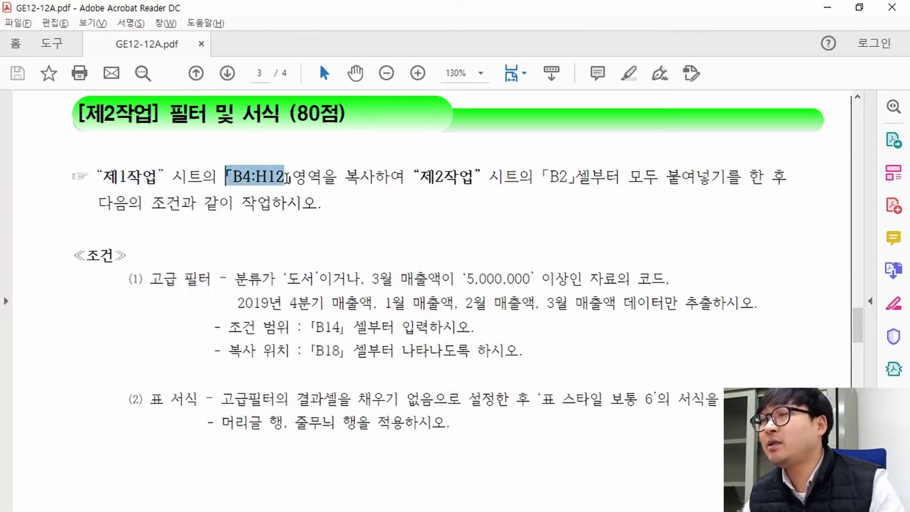
# - Switch to Excel and copy range B4:H12 of the 제1작업 sheet, checking the paste destination in the exam PDF
pyautogui.hotkey('alt', 'Tab')
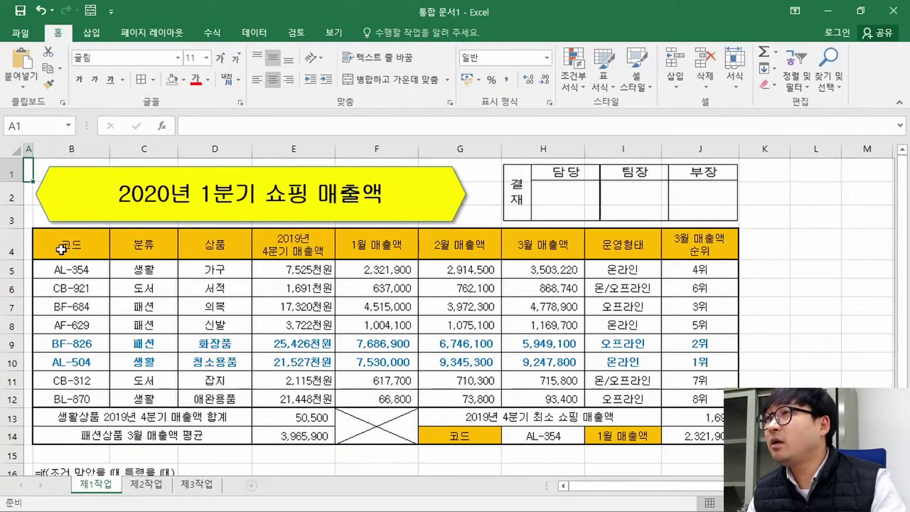
pyautogui.moveTo(71, 242); pyautogui.dragTo(565, 397)
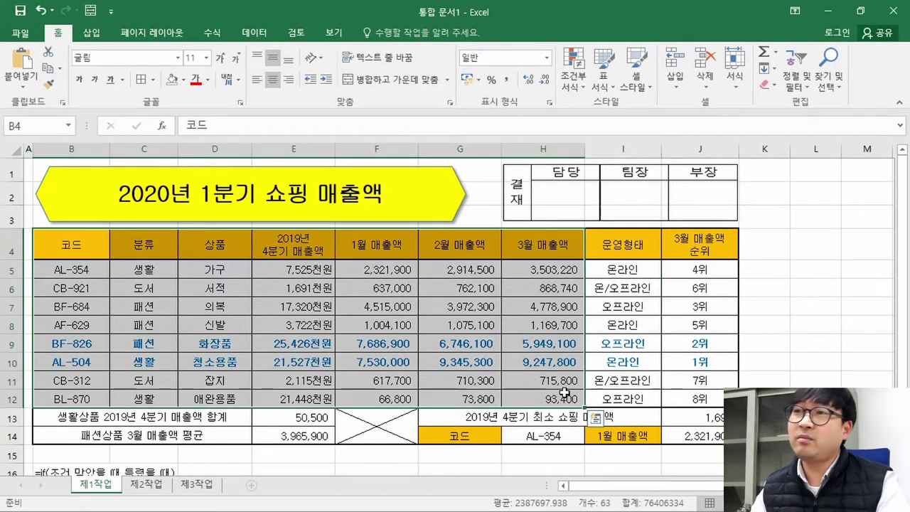
pyautogui.hotkey('alt', 'Tab')
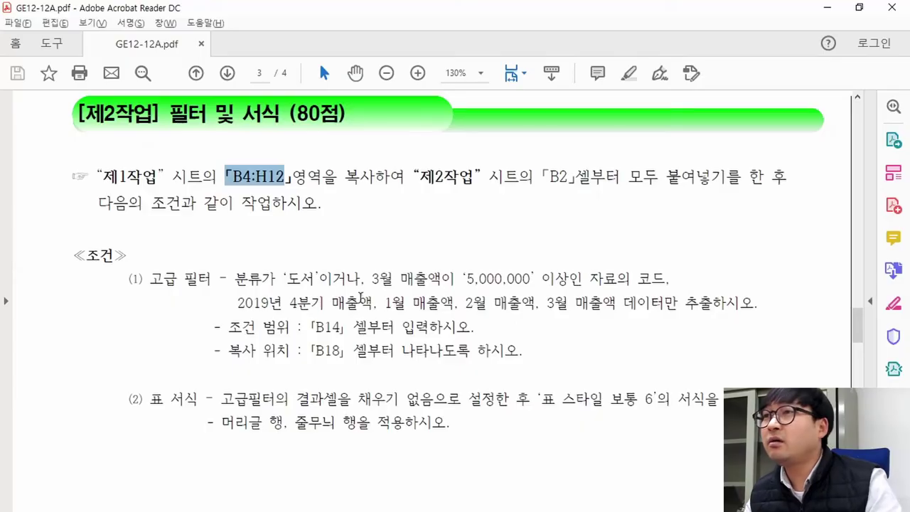
pyautogui.moveTo(346, 177); pyautogui.dragTo(459, 182)
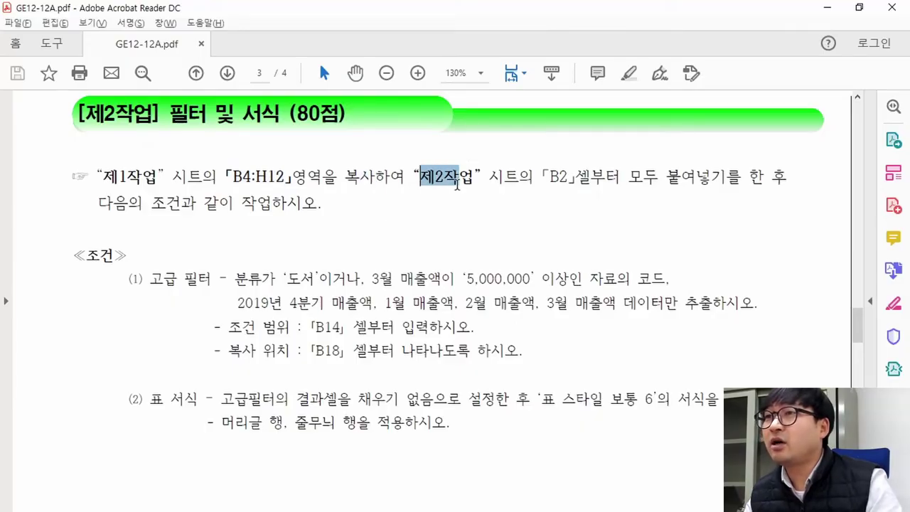
pyautogui.moveTo(539, 184); pyautogui.dragTo(571, 179)
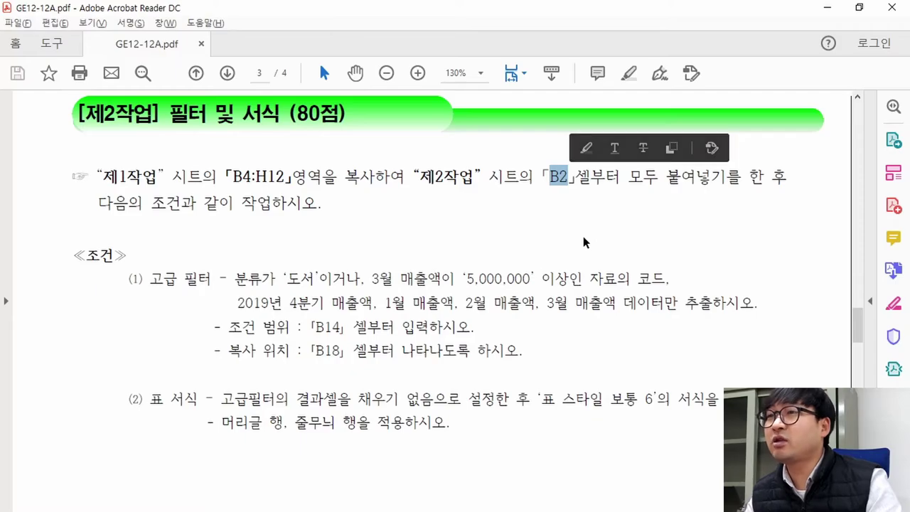
pyautogui.hotkey('alt', 'Tab')
pyautogui.rightClick(304, 266)
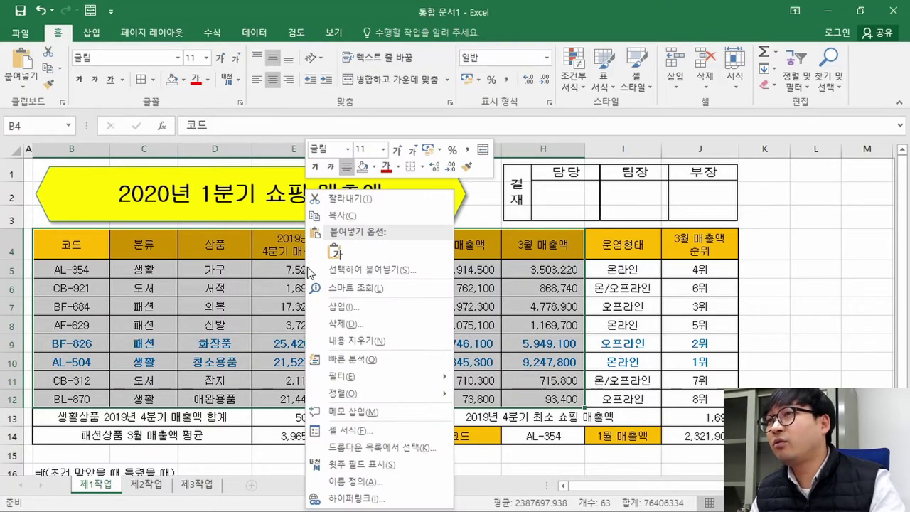
pyautogui.click(347, 217)
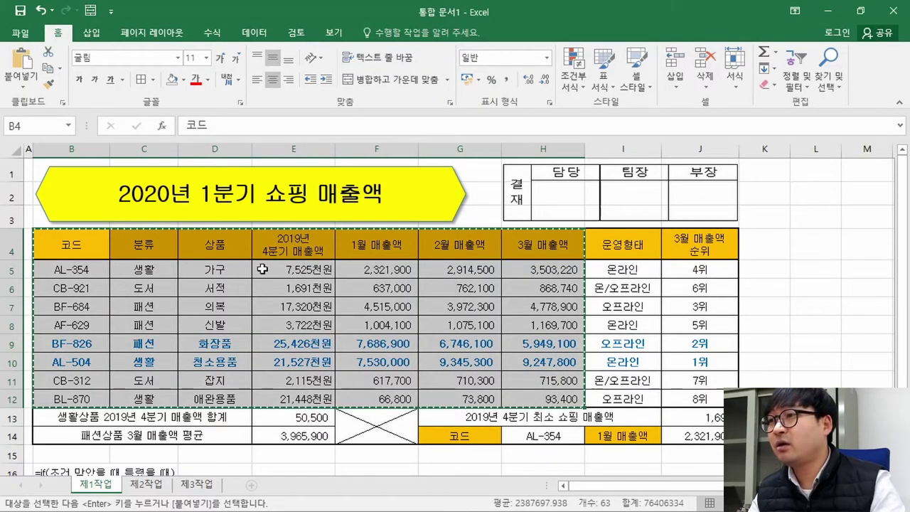
# - Paste the copied table with all its content and formatting at cell B2 of the 제2작업 sheet
pyautogui.click(155, 486)
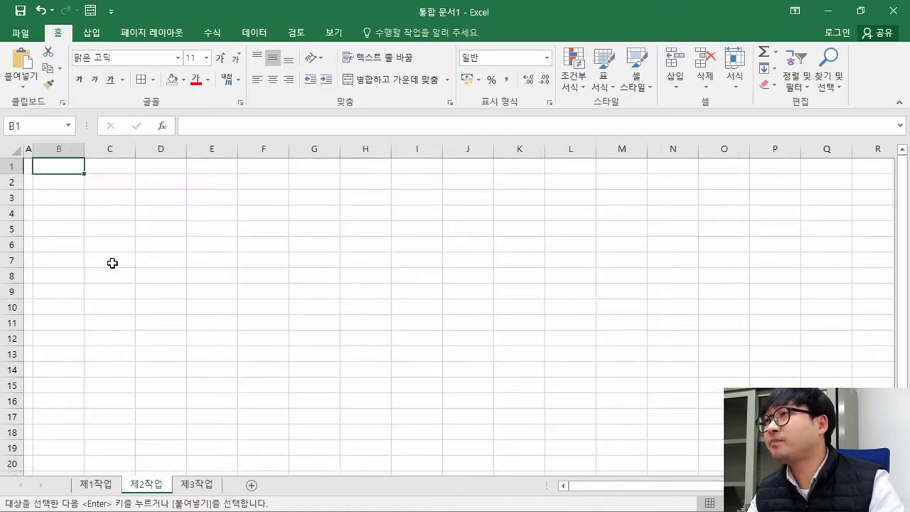
pyautogui.click(57, 184)
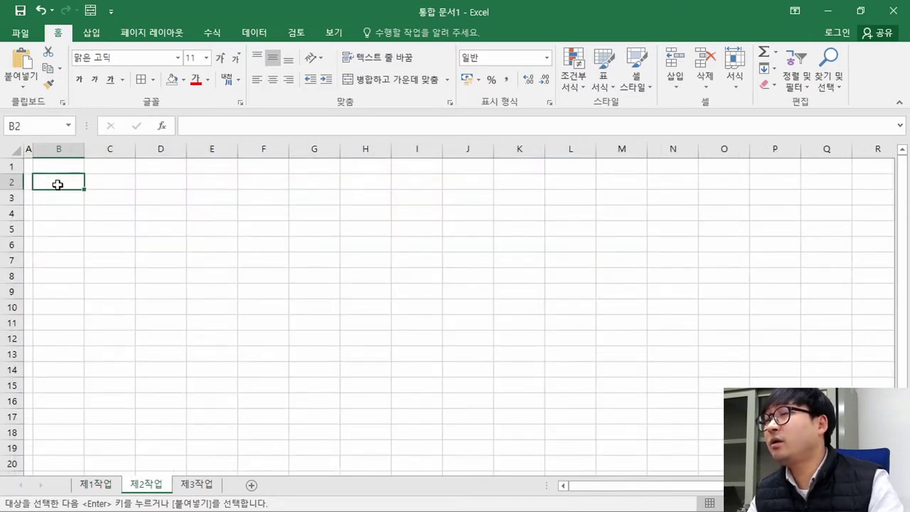
pyautogui.rightClick(58, 183)
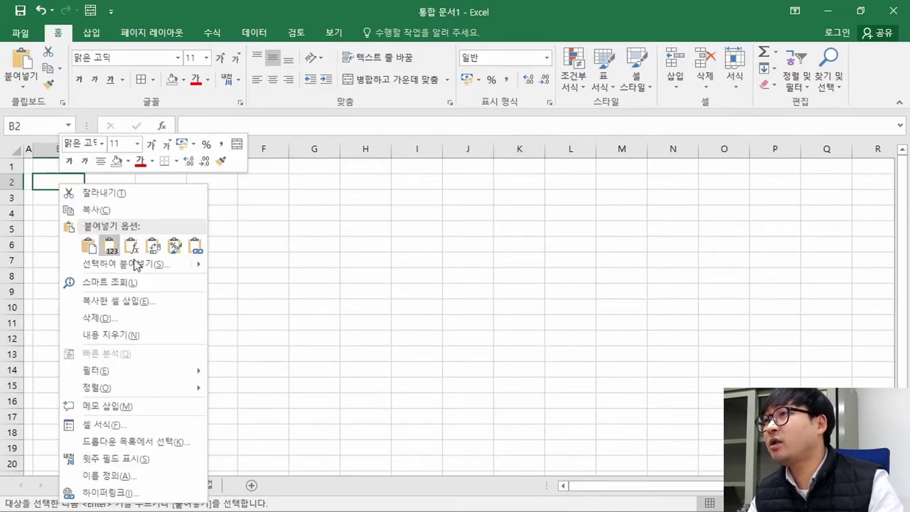
pyautogui.moveTo(153, 264)
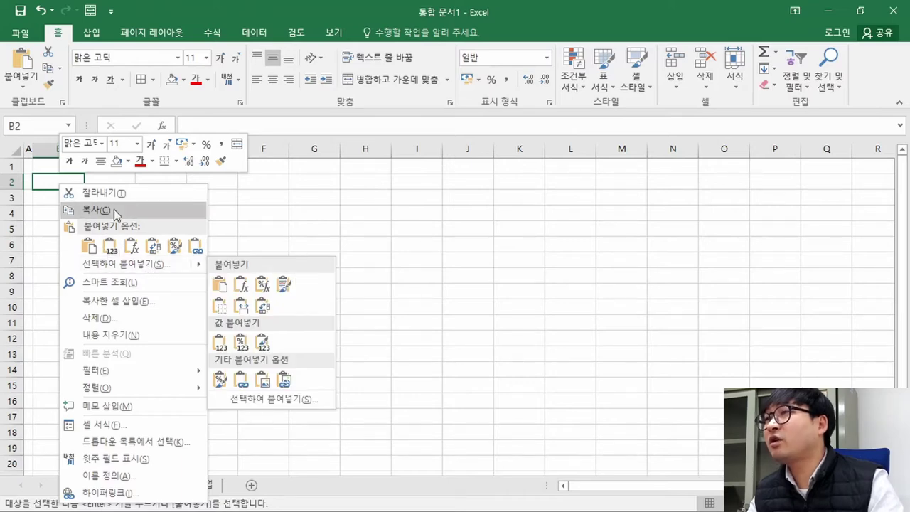
pyautogui.click(88, 246)
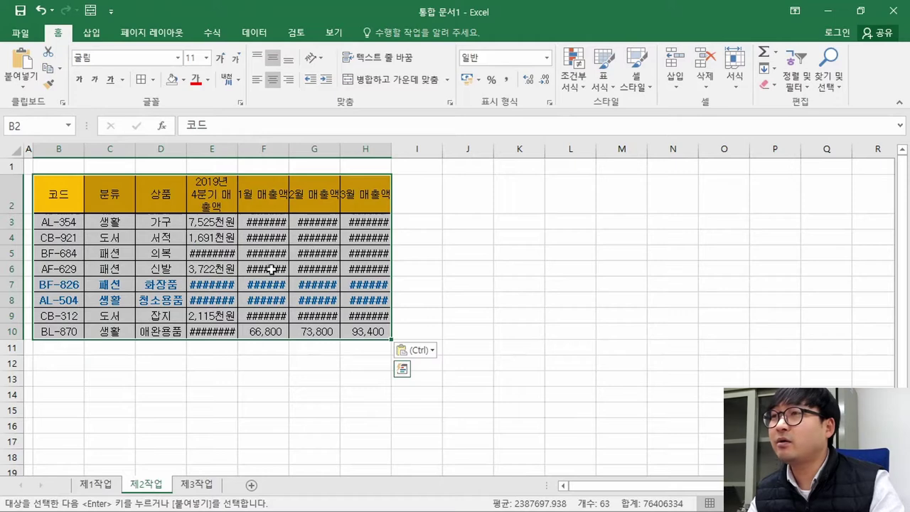
# - Auto-fit the widths of all columns on the 제2작업 sheet to their contents
pyautogui.click(276, 244)
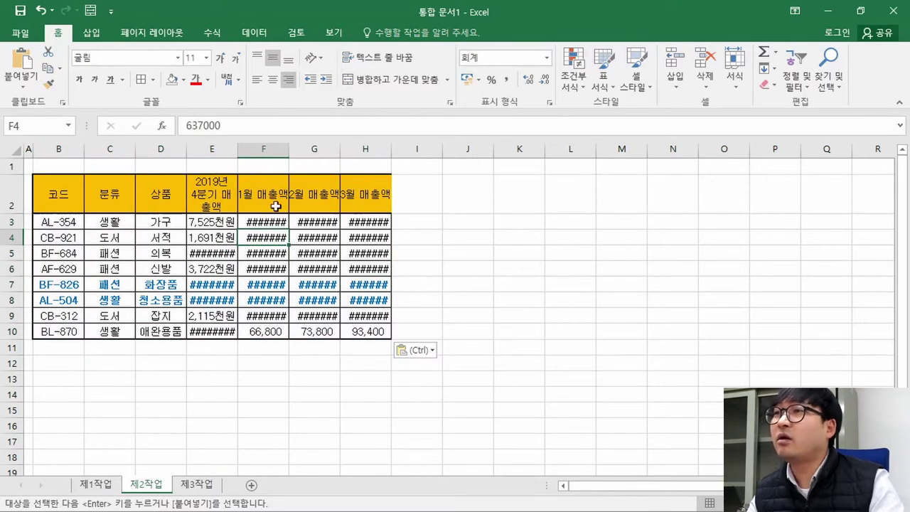
pyautogui.moveTo(288, 150); pyautogui.dragTo(351, 149)
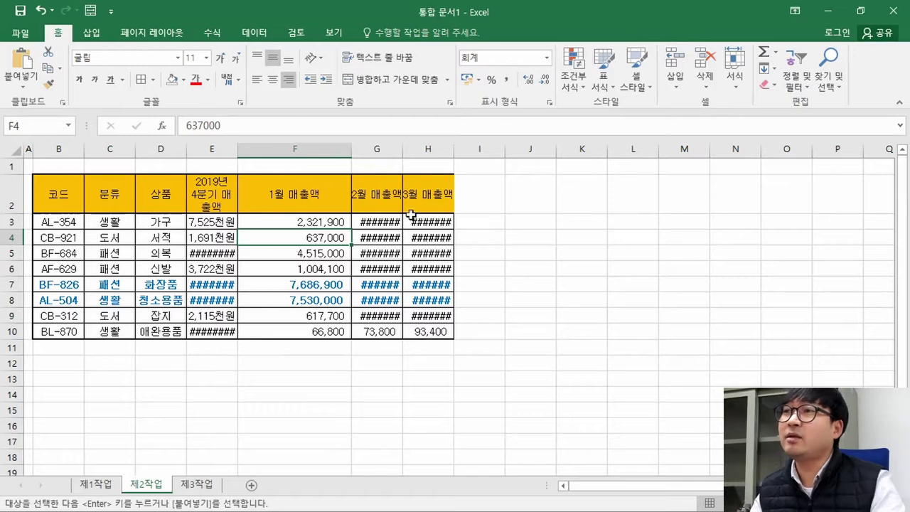
pyautogui.click(14, 151)
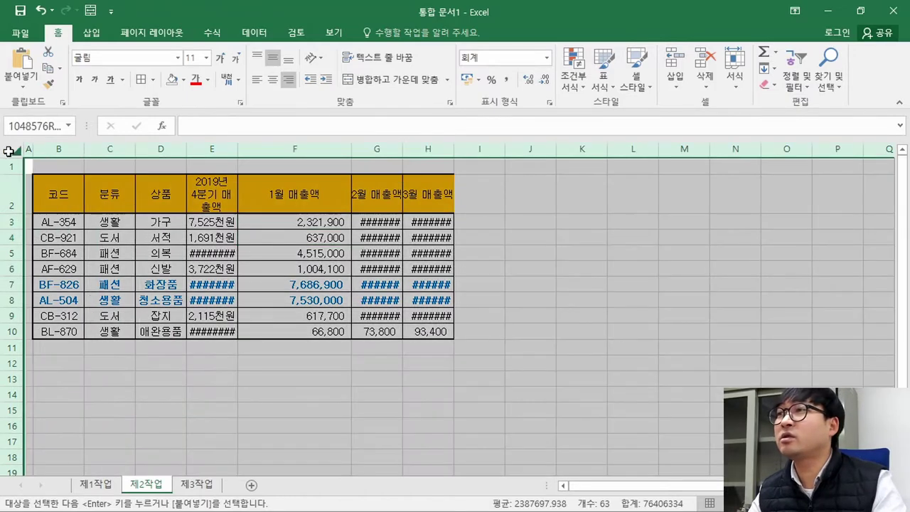
pyautogui.doubleClick(84, 149)
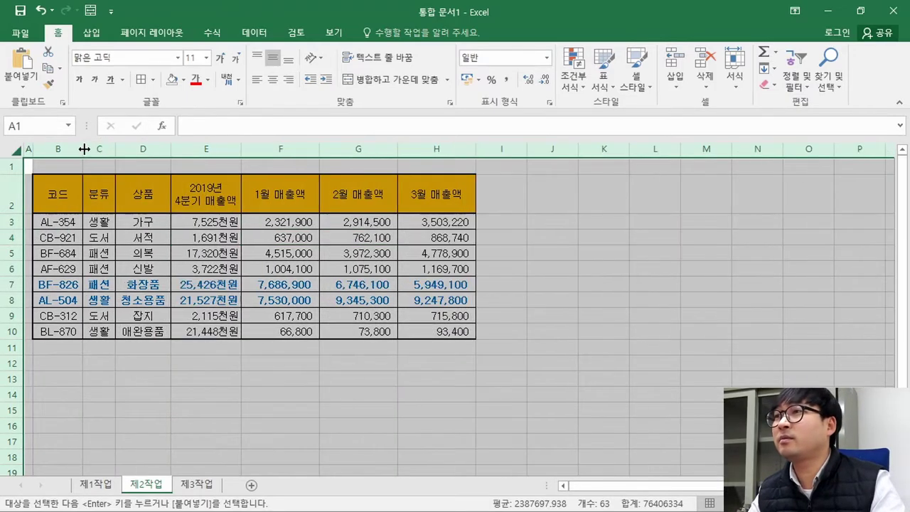
pyautogui.click(203, 256)
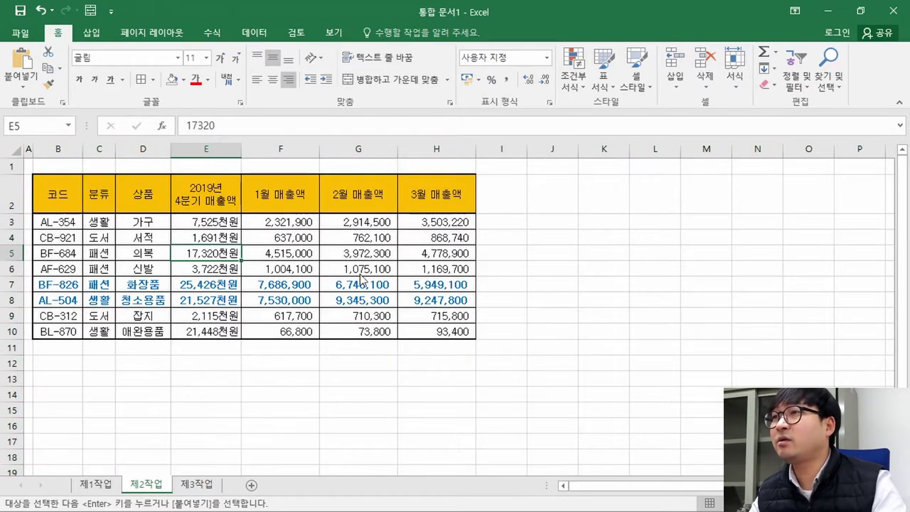
# - Examine the advanced filter condition 분류 '도서' in the exam PDF and compare it with the 분류 column in Excel
pyautogui.hotkey('alt', 'Tab')
pyautogui.hotkey('alt', 'Tab')
pyautogui.hotkey('alt', 'Tab')
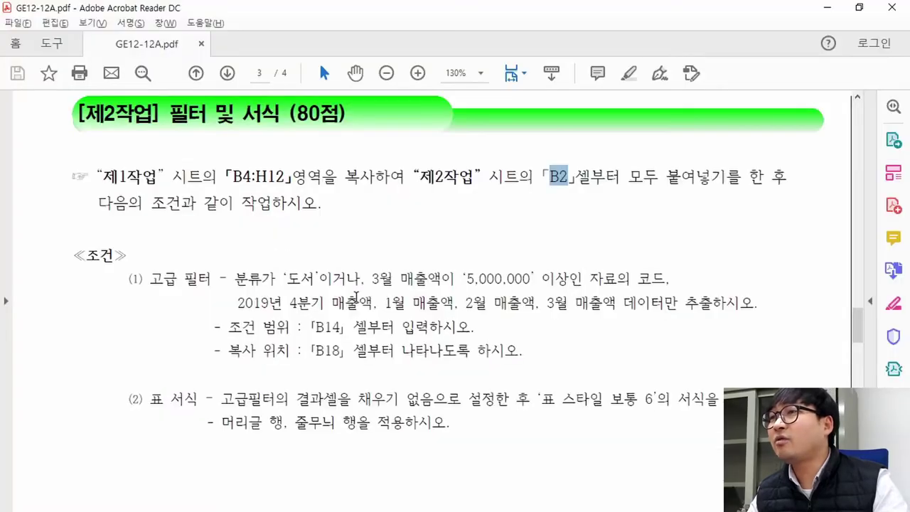
pyautogui.hotkey('alt', 'Tab')
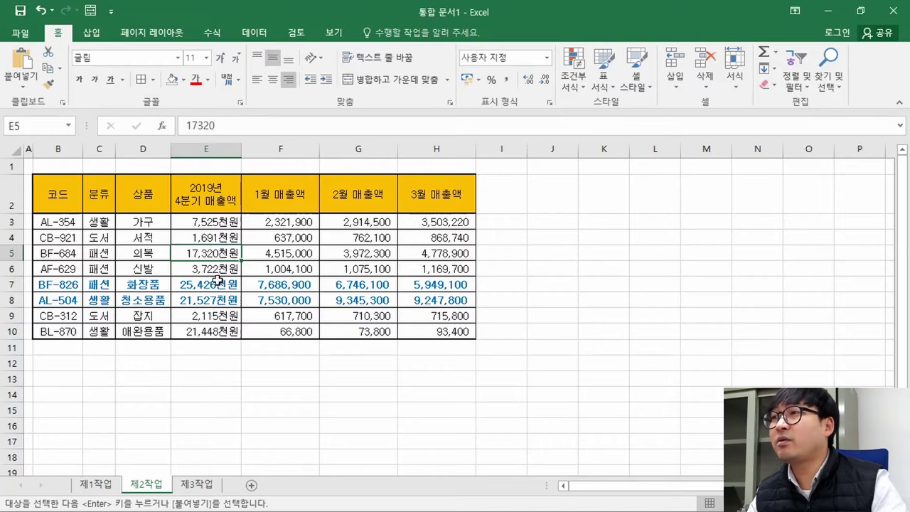
pyautogui.hotkey('alt', 'Tab')
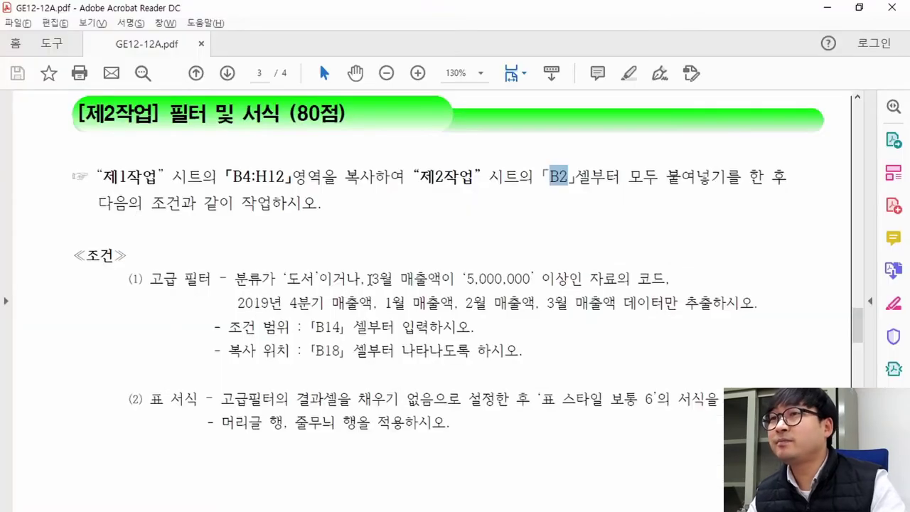
pyautogui.moveTo(112, 204); pyautogui.dragTo(317, 206)
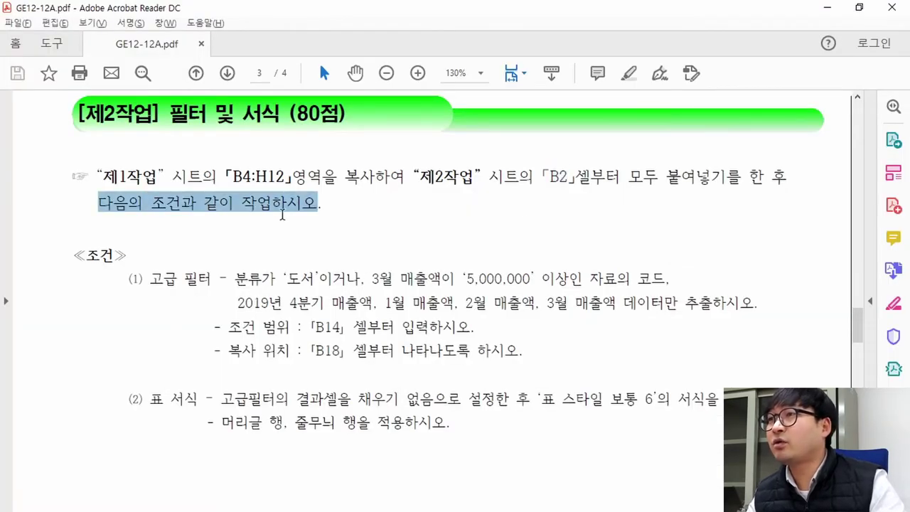
pyautogui.scroll(-1, 213, 270)
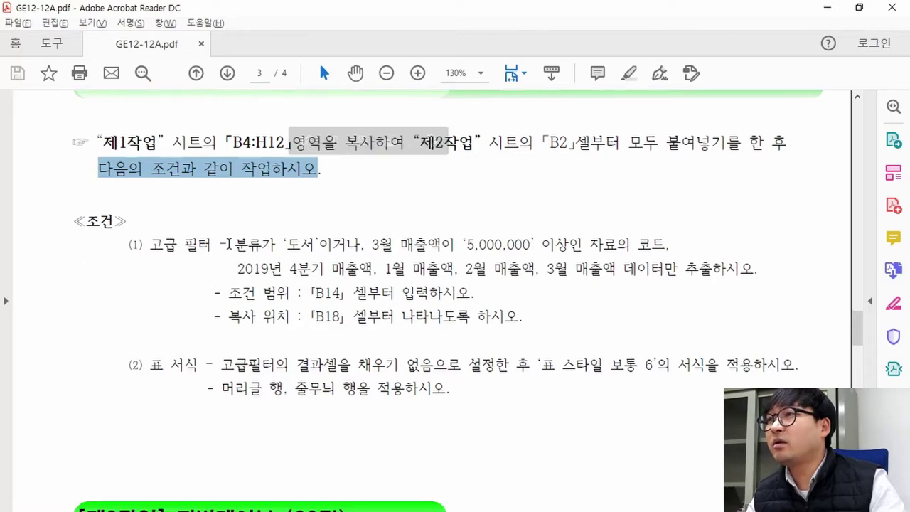
pyautogui.moveTo(234, 244); pyautogui.dragTo(348, 246)
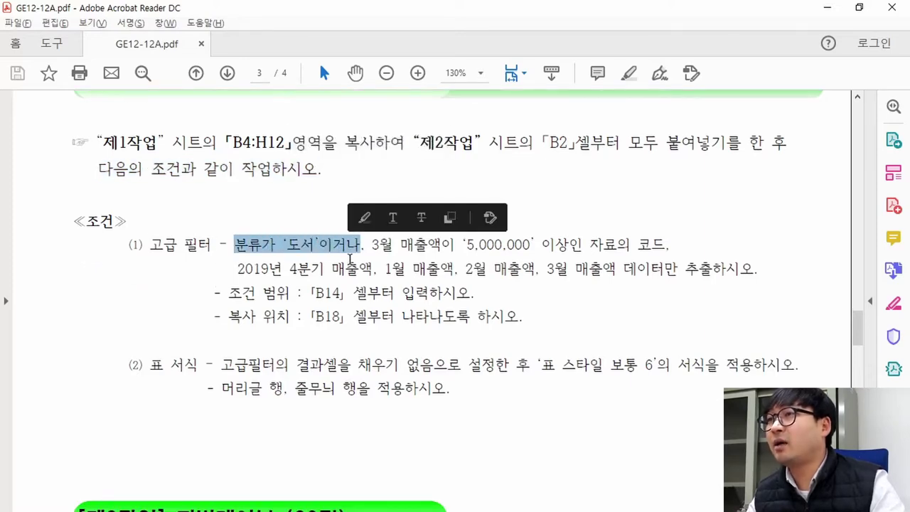
pyautogui.hotkey('alt', 'Tab')
pyautogui.click(97, 195)
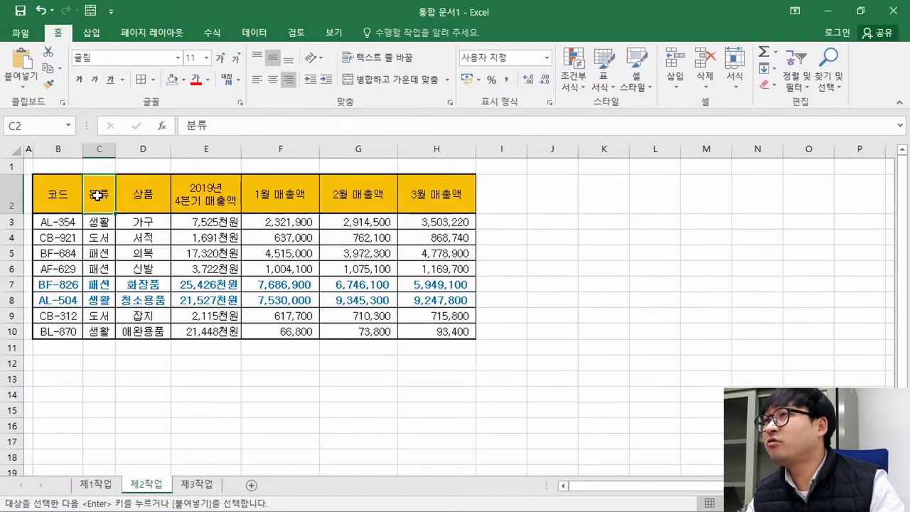
pyautogui.click(101, 240)
pyautogui.click(105, 317)
pyautogui.hotkey('alt', 'Tab')
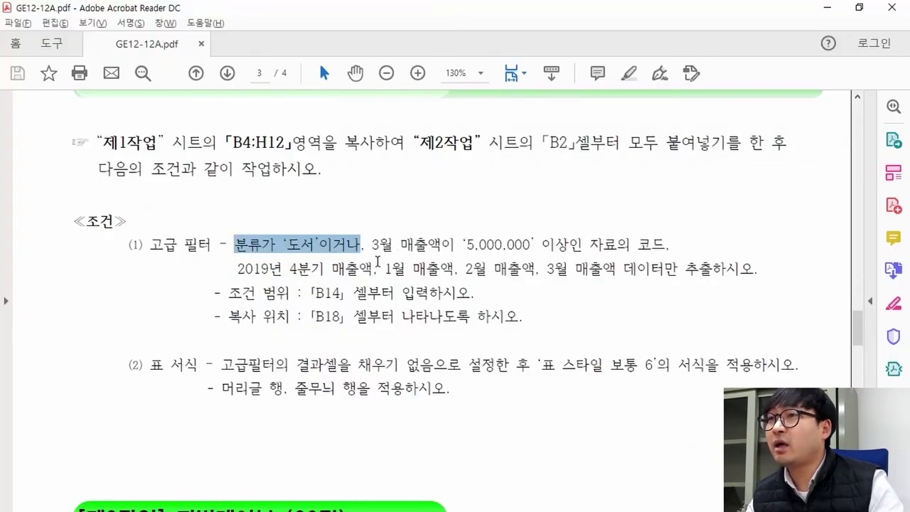
# - Examine the advanced filter conditions and fields to extract in the exam PDF, comparing them with the table on the 제2작업 sheet
pyautogui.moveTo(371, 246); pyautogui.dragTo(667, 245)
pyautogui.moveTo(239, 268); pyautogui.dragTo(455, 268)
pyautogui.moveTo(548, 269); pyautogui.dragTo(698, 269)
pyautogui.hotkey('alt', 'Tab')
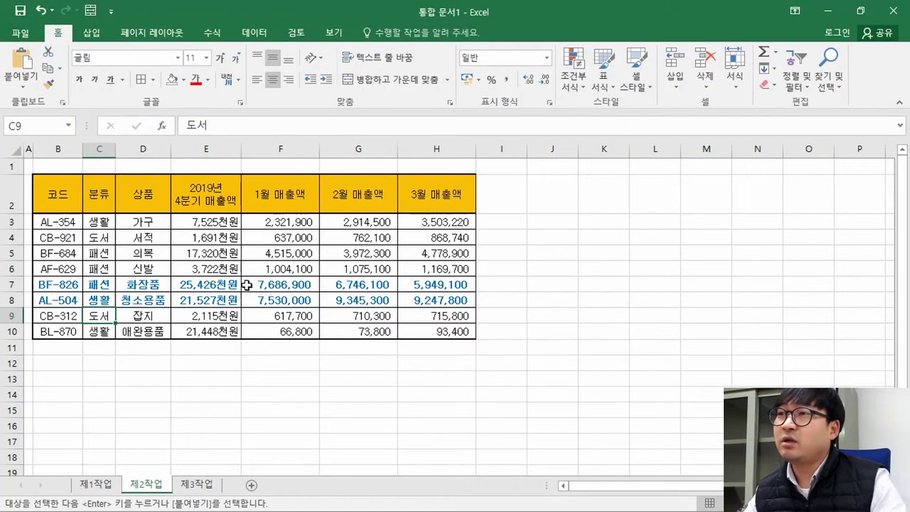
pyautogui.click(91, 380)
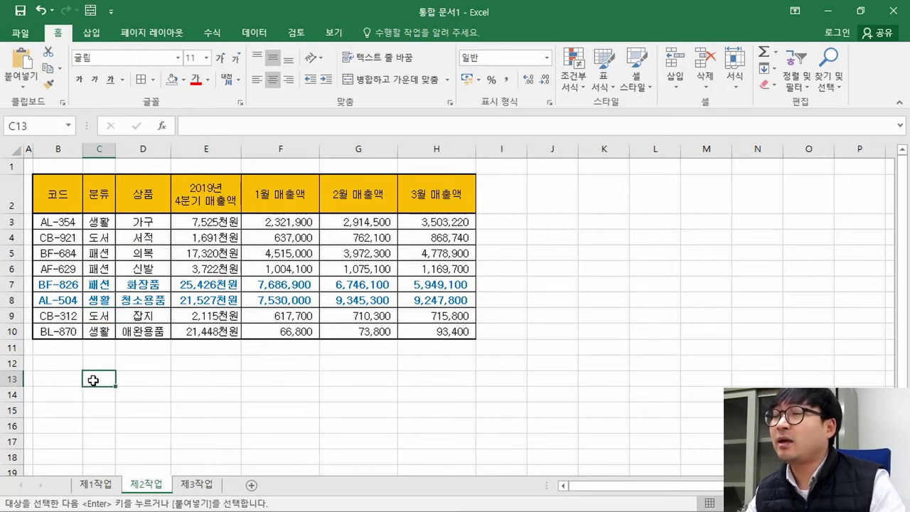
pyautogui.click(86, 414)
pyautogui.hotkey('alt', 'Tab')
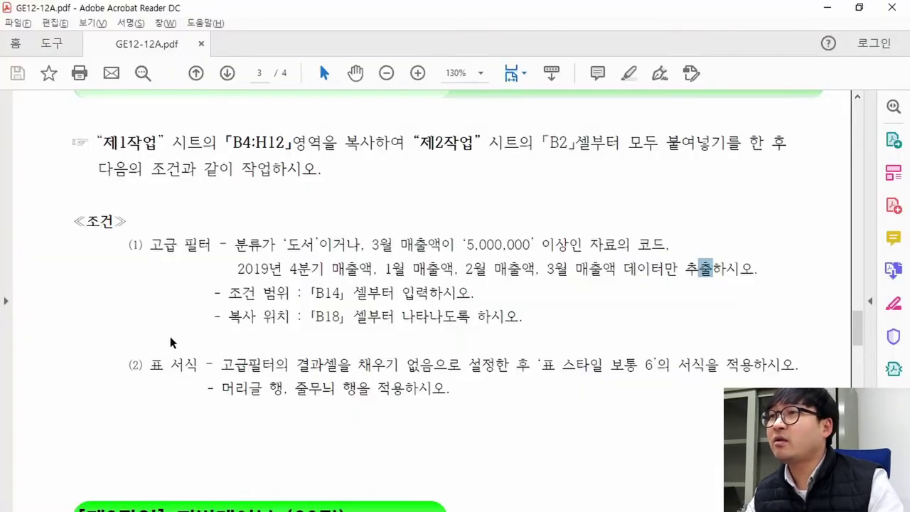
pyautogui.moveTo(237, 244); pyautogui.dragTo(320, 244)
pyautogui.hotkey('alt', 'Tab')
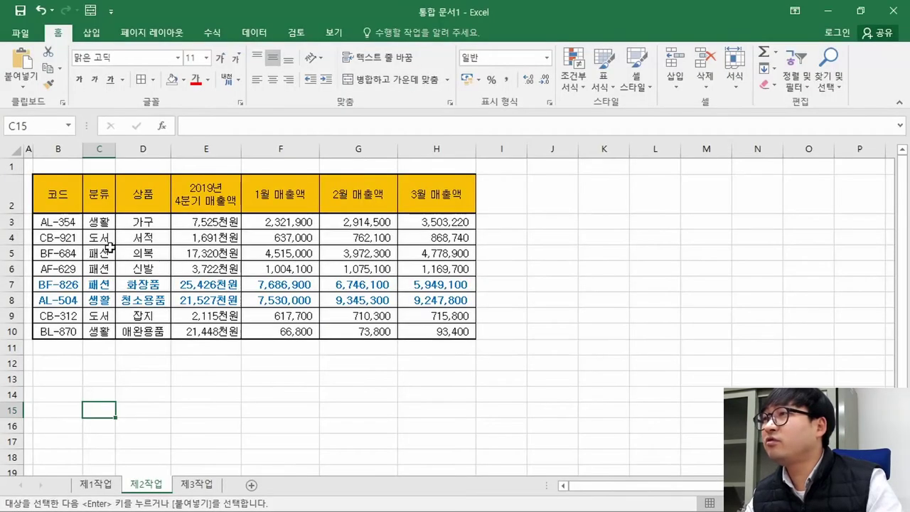
pyautogui.click(99, 194)
pyautogui.hotkey('alt', 'Tab')
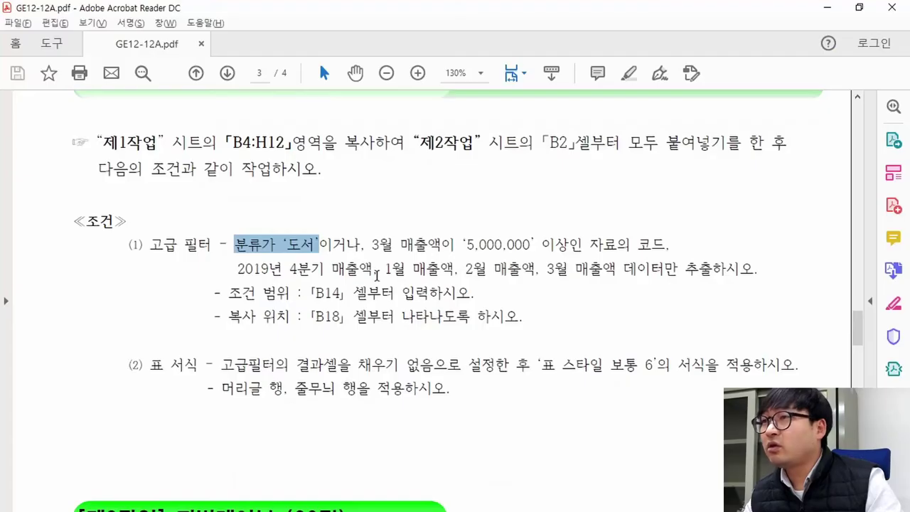
# - Check the criteria range's start cell in the exam PDF and enter the field name 분류 by hand in cell B14 in Excel
pyautogui.moveTo(235, 293); pyautogui.dragTo(337, 293)
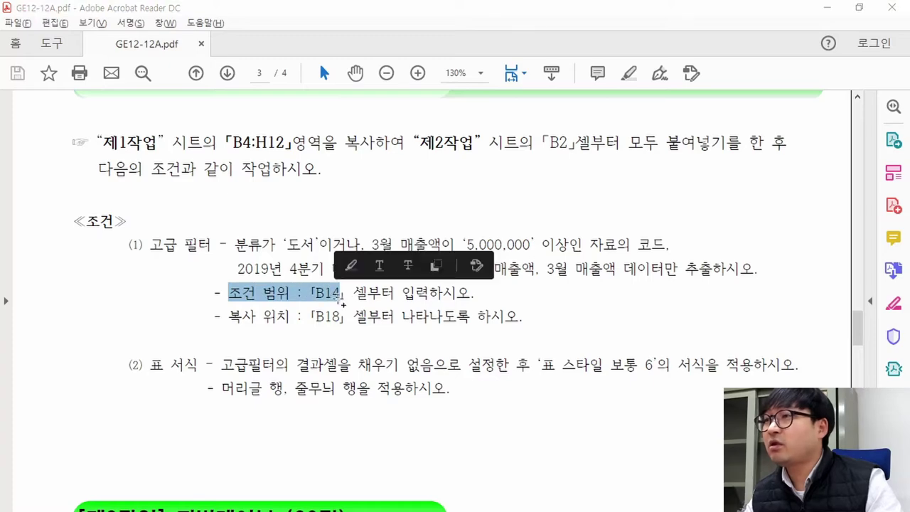
pyautogui.hotkey('alt', 'Tab')
pyautogui.click(57, 395)
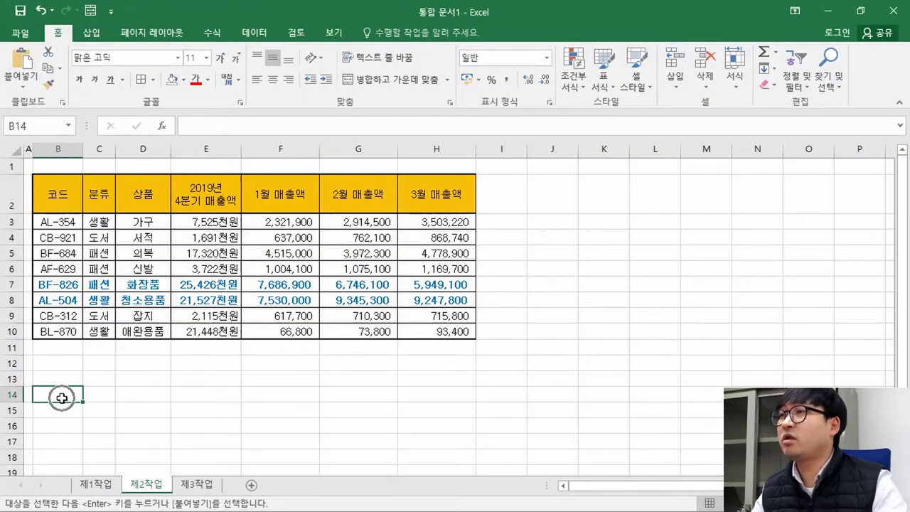
pyautogui.write('qnsfb')
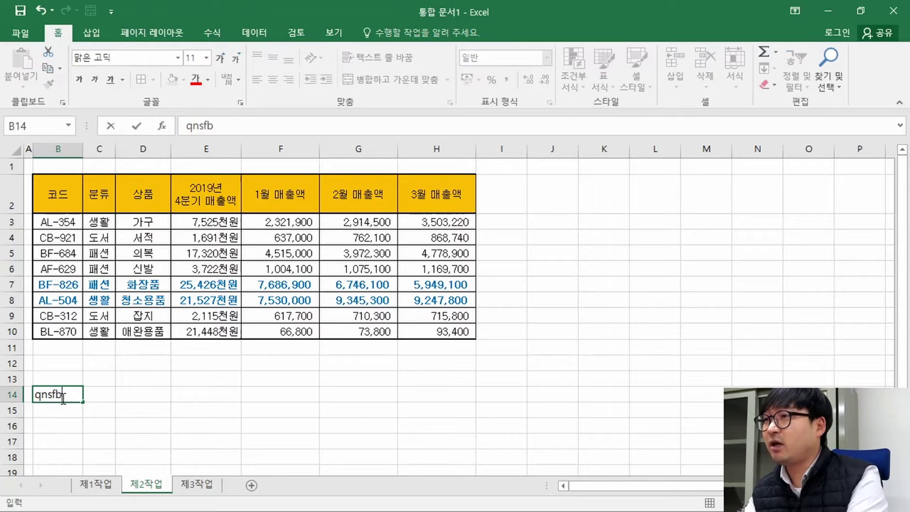
pyautogui.press('Return')
pyautogui.write('1')
pyautogui.press('Escape')
pyautogui.click(62, 398)
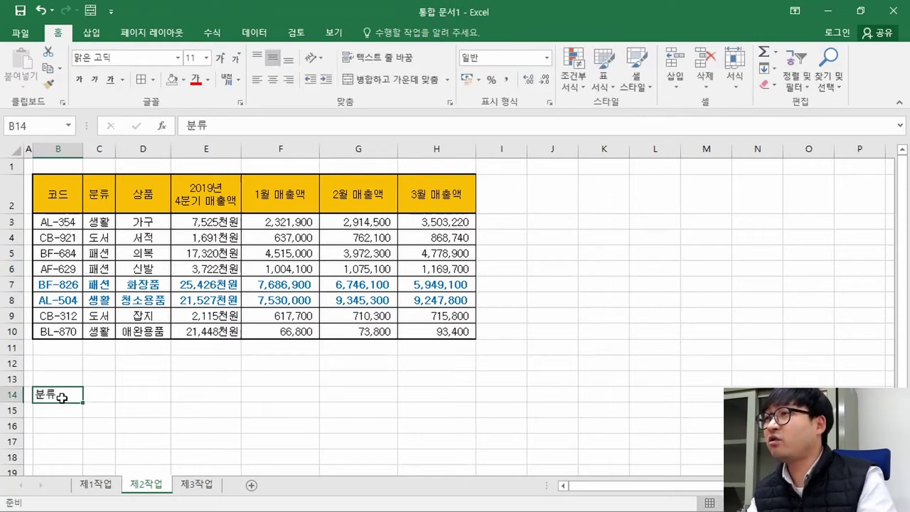
pyautogui.click(107, 202)
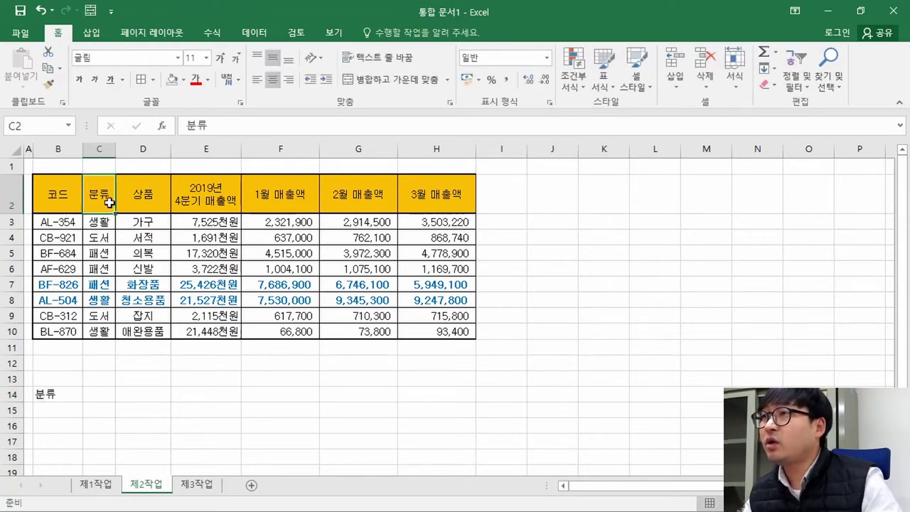
pyautogui.click(54, 391)
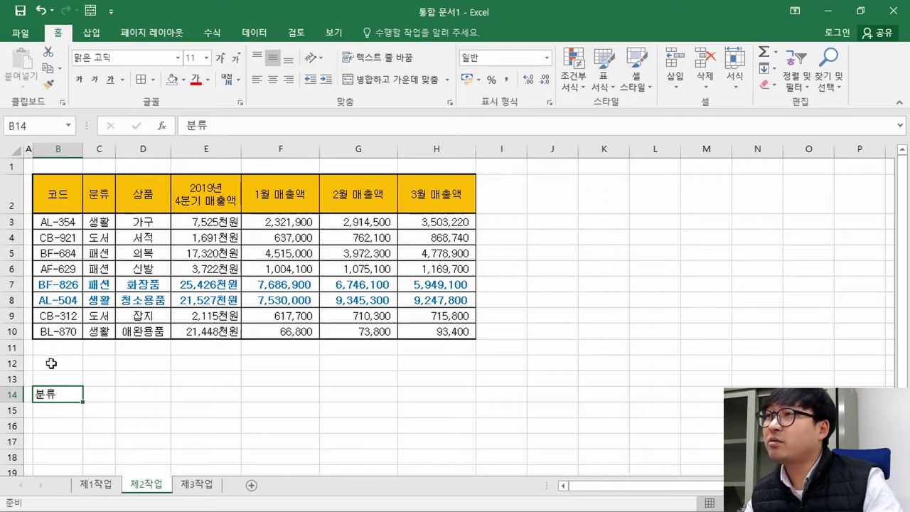
# - Copy the 분류 heading from cell C2 into cell B14 as the first criteria field
pyautogui.click(100, 195)
pyautogui.hotkey('ctrl', 'c')
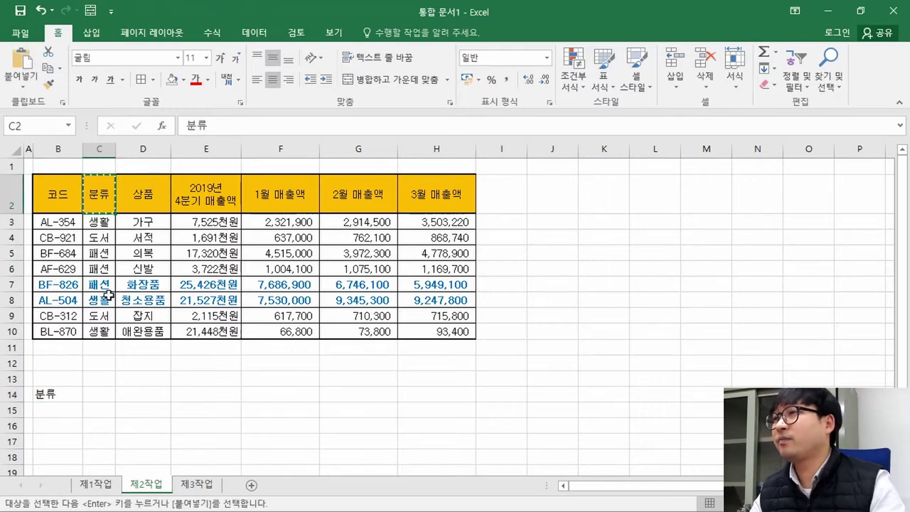
pyautogui.click(48, 397)
pyautogui.hotkey('ctrl', 'v')
# - Check the first filter condition in the exam PDF and copy 도서 from cell C4 into cell B15 below the 분류 criteria heading
pyautogui.hotkey('alt', 'Tab')
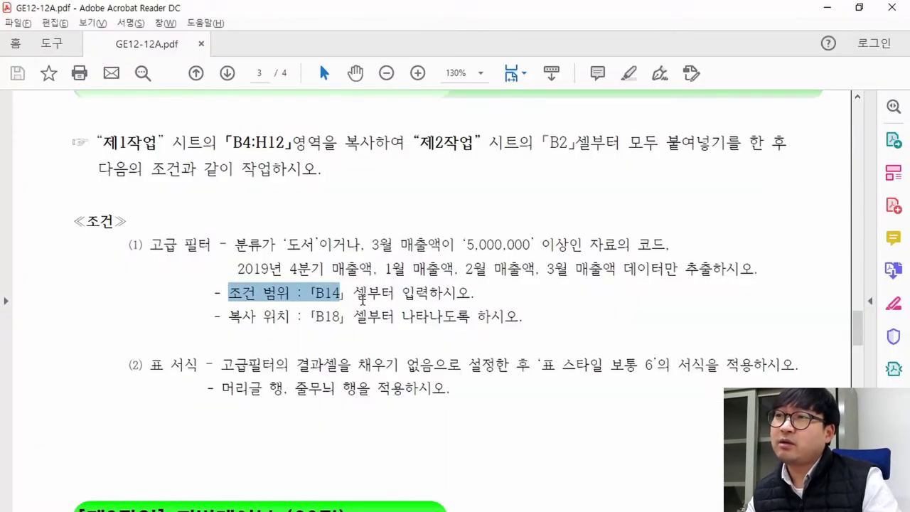
pyautogui.click(245, 291)
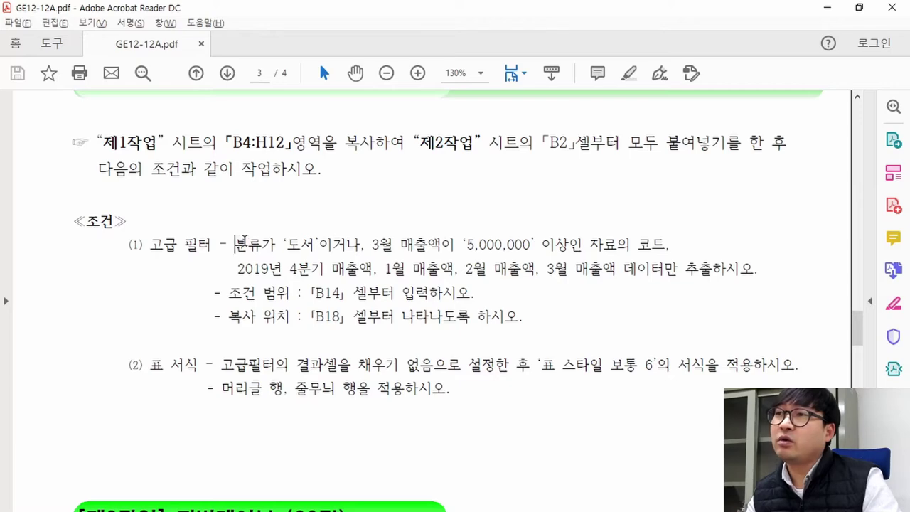
pyautogui.moveTo(236, 244); pyautogui.dragTo(361, 245)
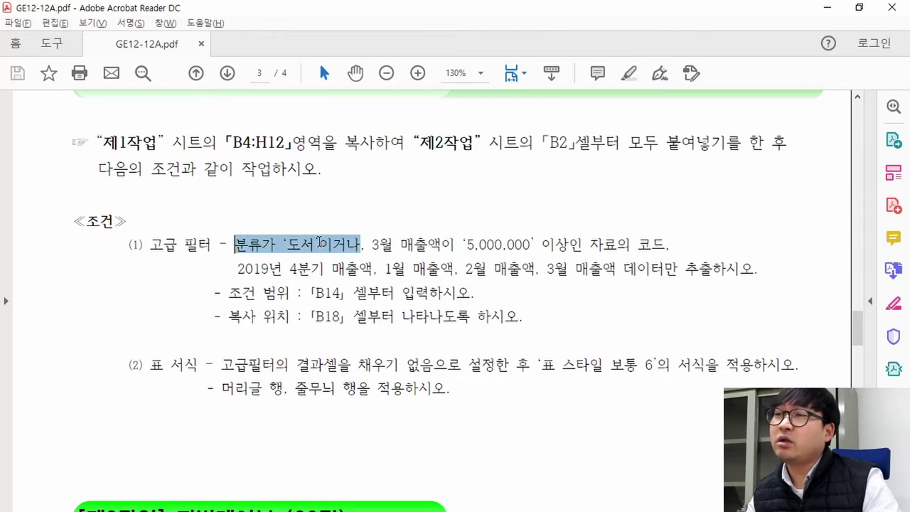
pyautogui.click(262, 243)
pyautogui.hotkey('alt', 'Tab')
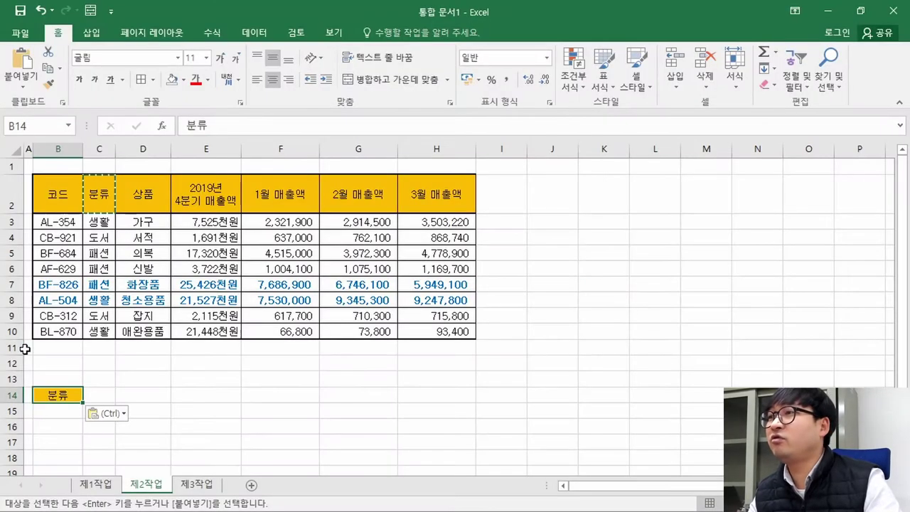
pyautogui.click(107, 242)
pyautogui.hotkey('ctrl', 'c')
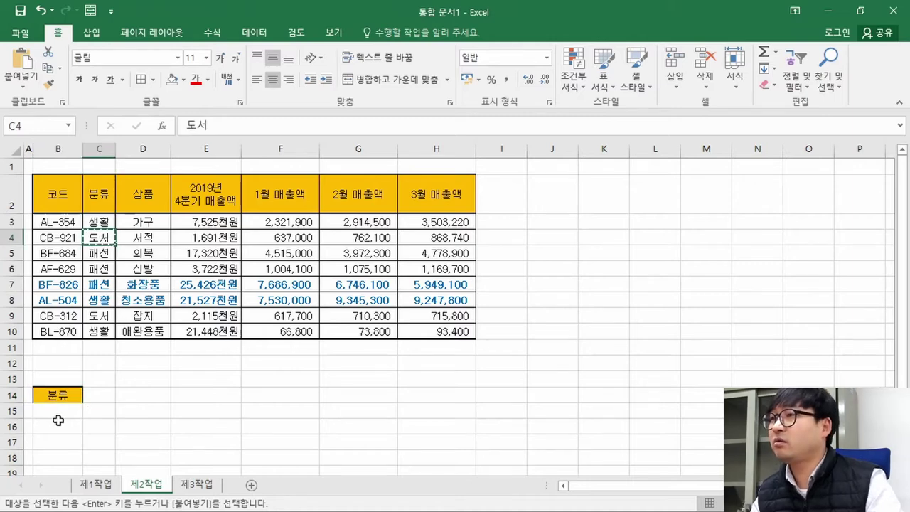
pyautogui.click(61, 412)
pyautogui.hotkey('ctrl', 'v')
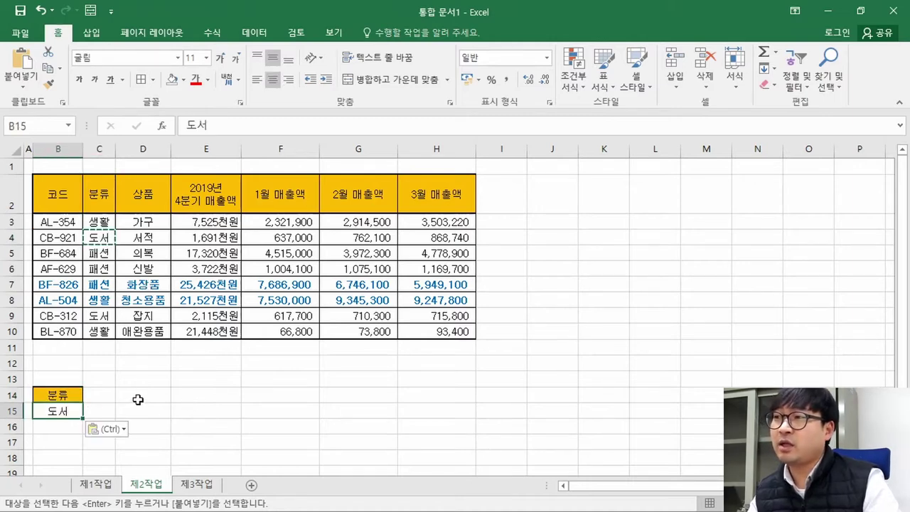
pyautogui.click(64, 396)
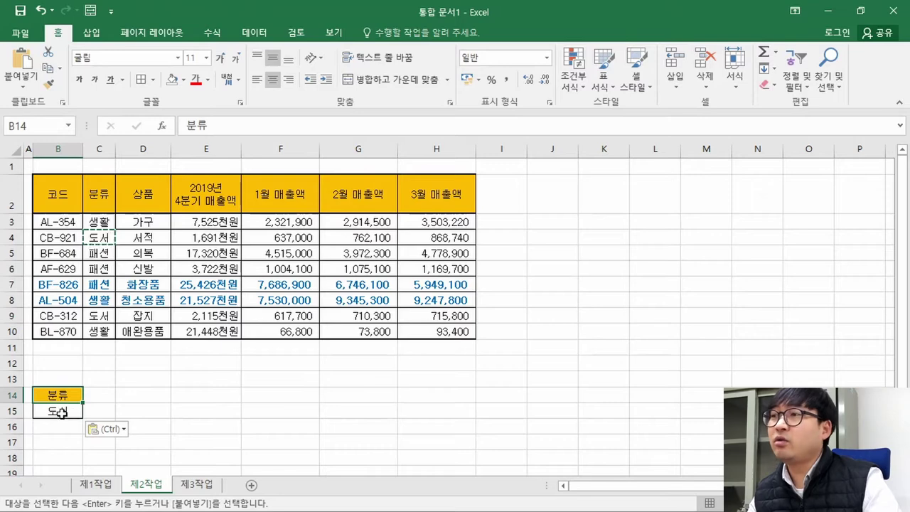
pyautogui.click(59, 412)
# - Check the second filter condition in the exam PDF and copy the 3월 매출액 heading from cell H2 into cell C14
pyautogui.hotkey('alt', 'Tab')
pyautogui.moveTo(371, 244); pyautogui.dragTo(498, 245)
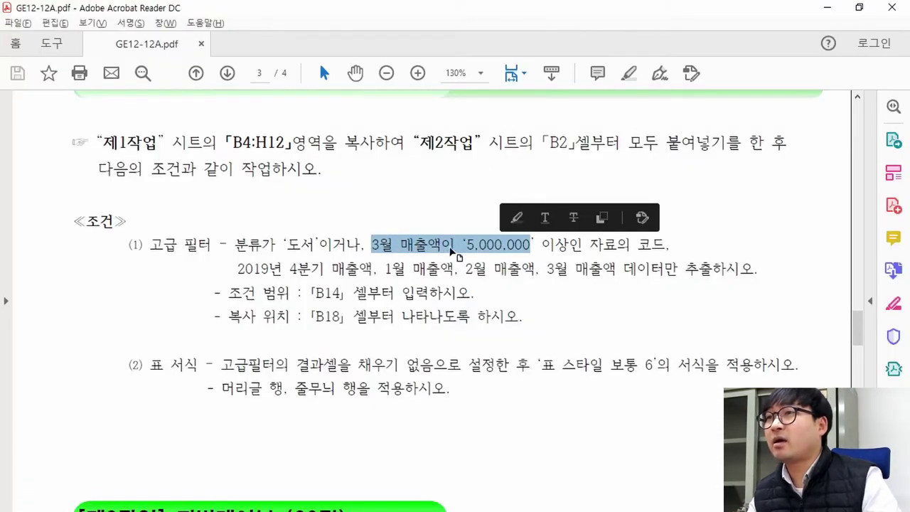
pyautogui.hotkey('alt', 'Tab')
pyautogui.click(429, 196)
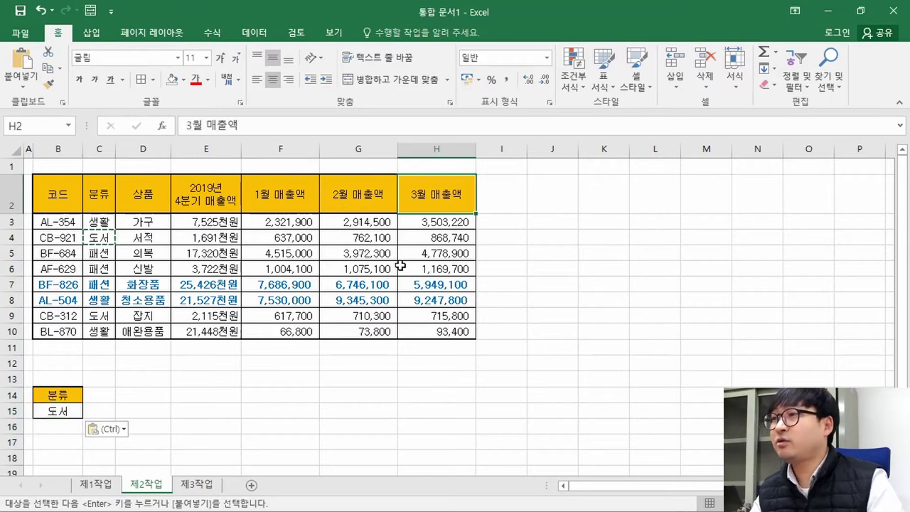
pyautogui.hotkey('ctrl', 'c')
pyautogui.click(107, 395)
pyautogui.hotkey('ctrl', 'v')
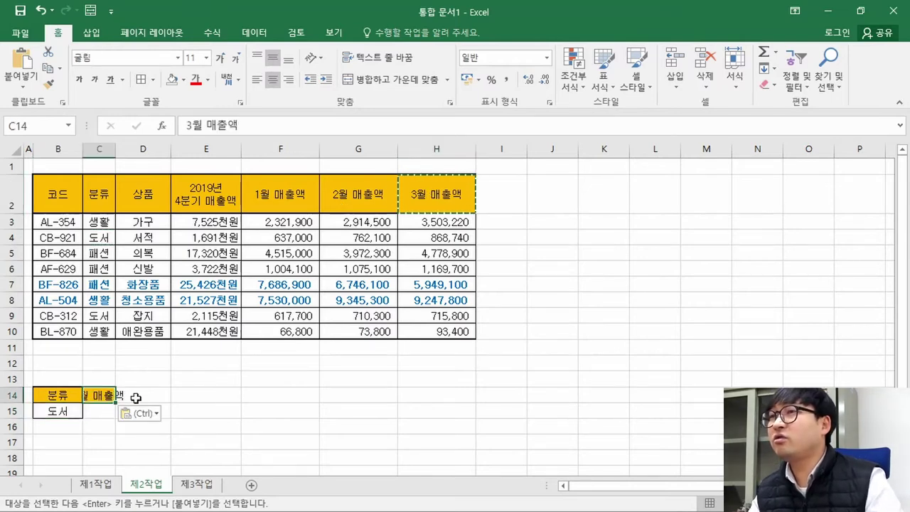
# - Examine how the two-line heading for 2019년 4분기 매출액 in cell E2 is entered
pyautogui.click(214, 186)
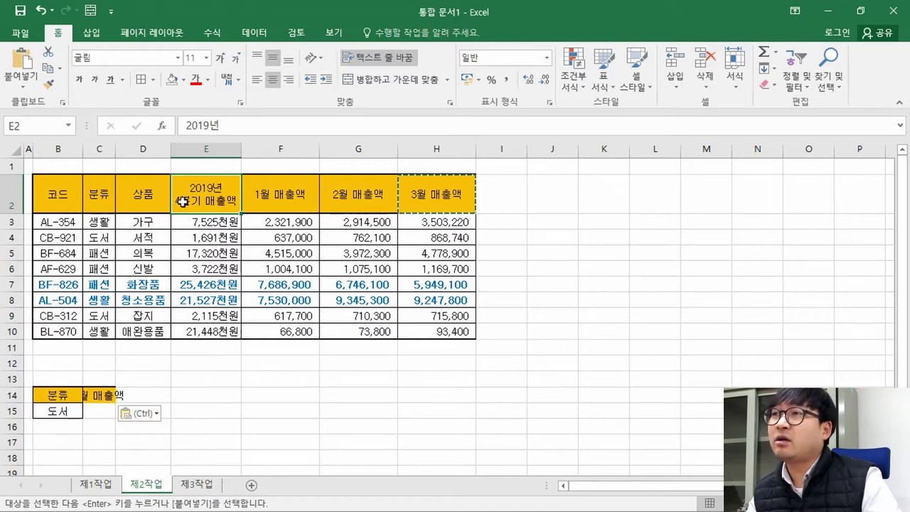
pyautogui.doubleClick(221, 187)
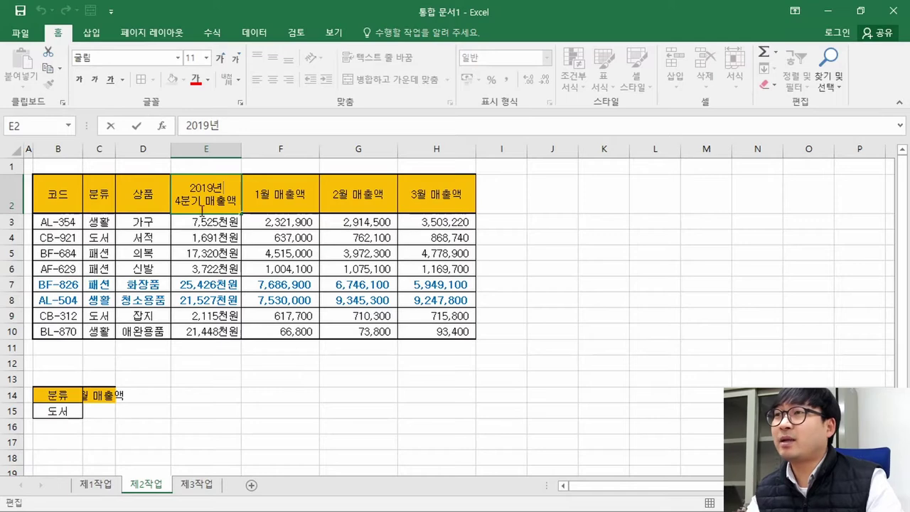
pyautogui.hotkey('ctrl', 'Return')
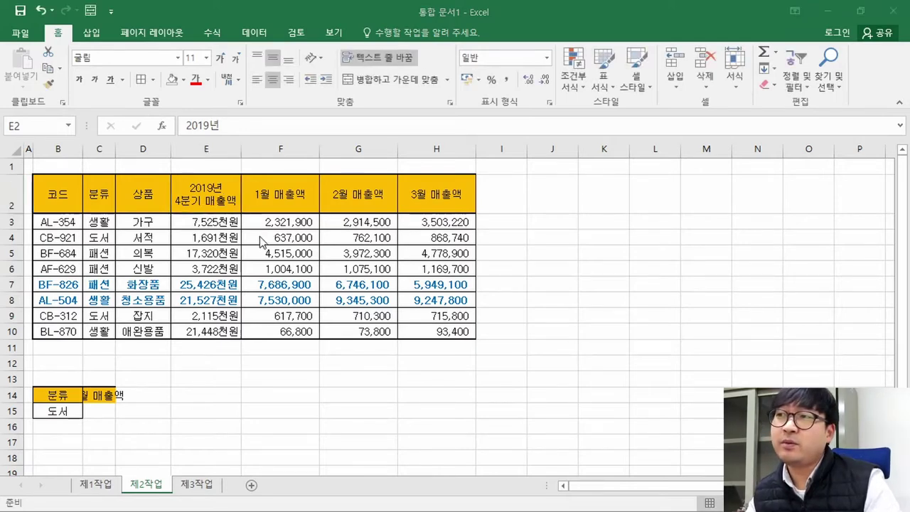
pyautogui.hotkey('alt', 'Tab')
pyautogui.hotkey('alt', 'Tab')
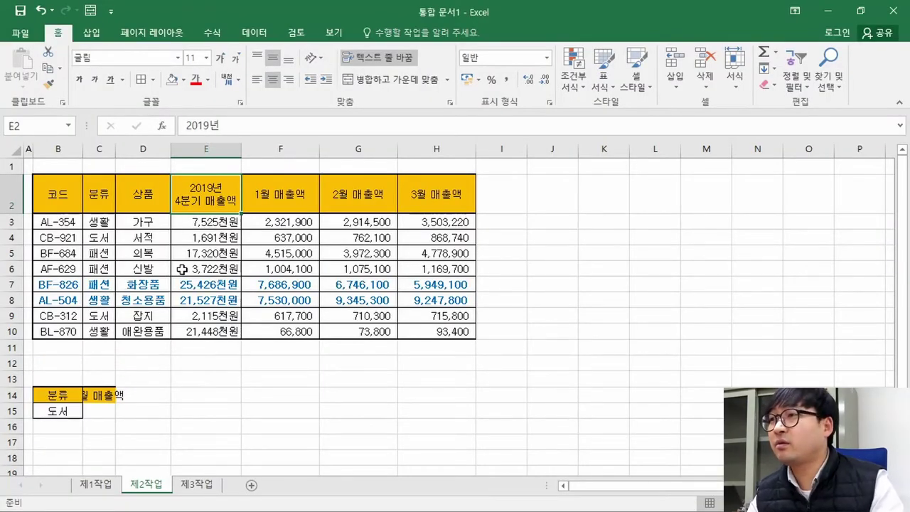
# - Auto-fit column C and enter the criterion >=5000000 in cell C15, checking the threshold in the exam PDF
pyautogui.doubleClick(115, 149)
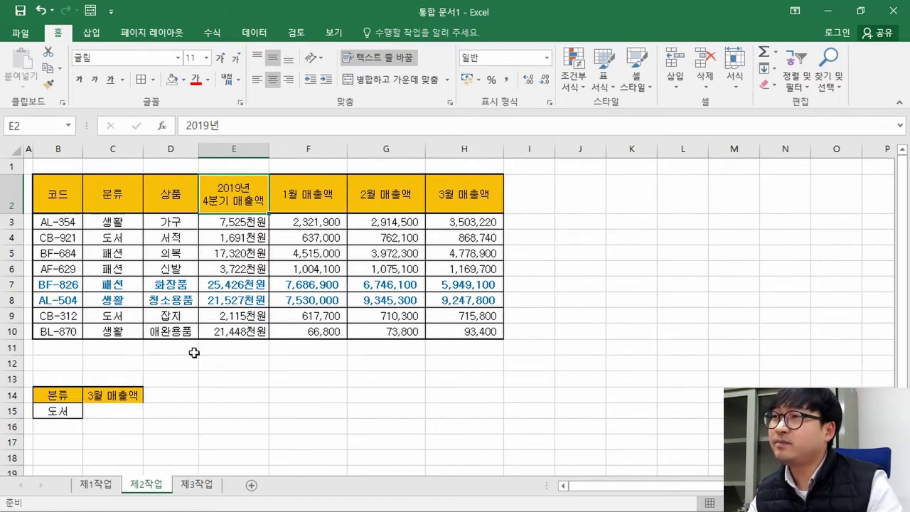
pyautogui.click(117, 409)
pyautogui.hotkey('alt', 'Tab')
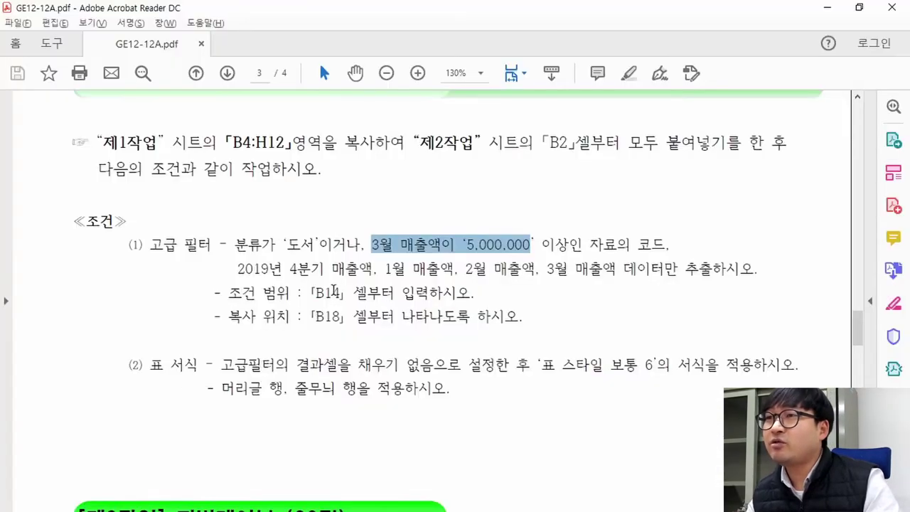
pyautogui.moveTo(466, 243); pyautogui.dragTo(567, 249)
pyautogui.hotkey('alt', 'Tab')
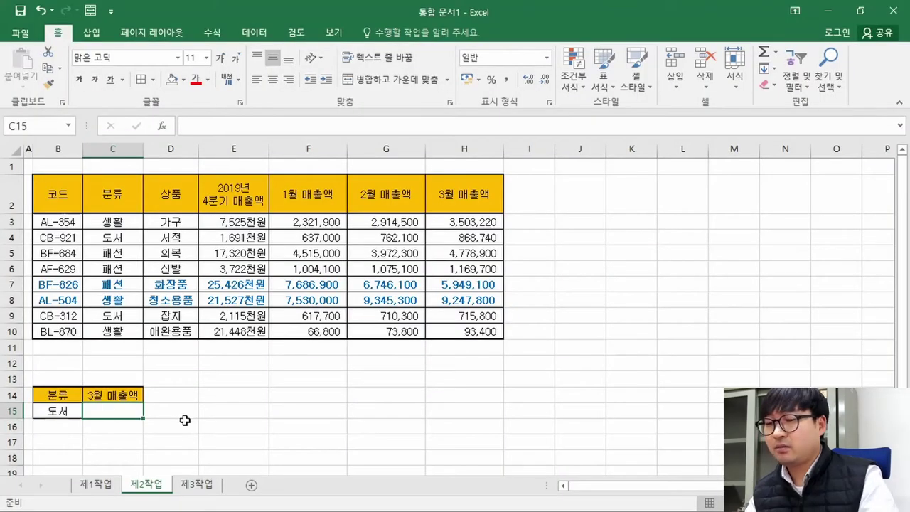
pyautogui.write('>')
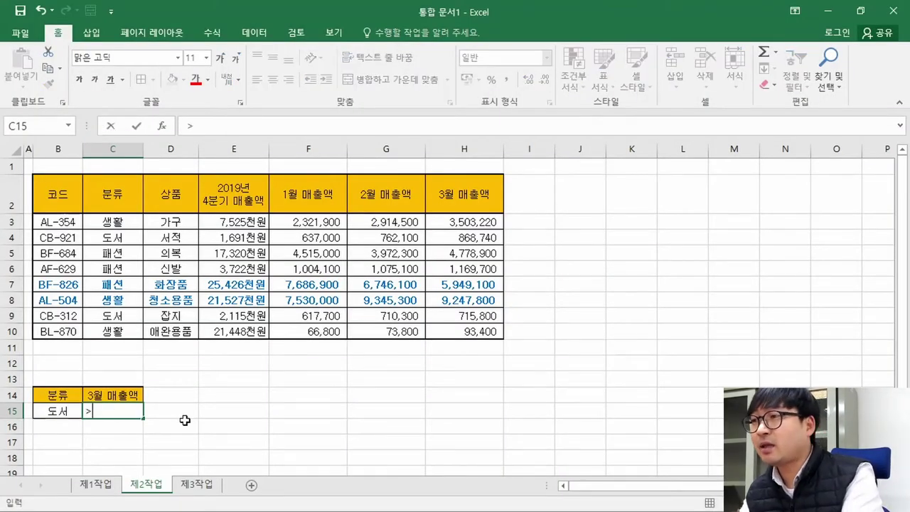
pyautogui.write('=5000')
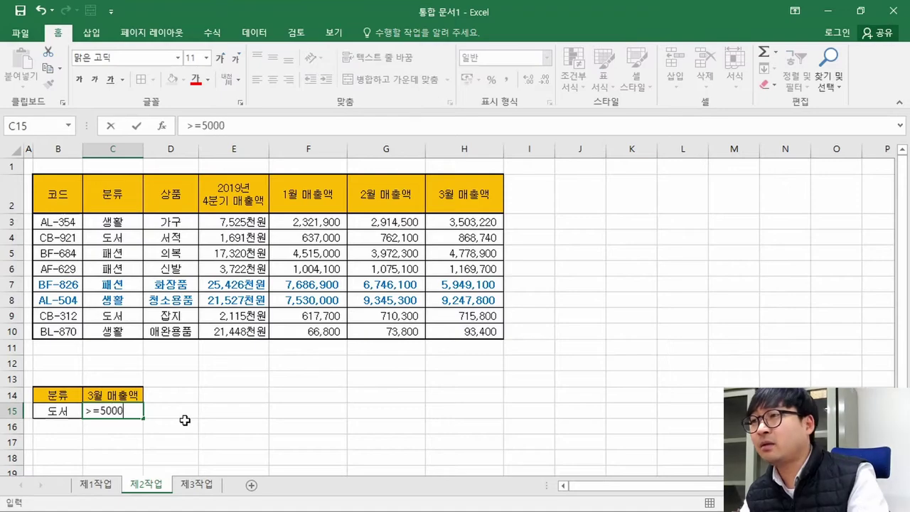
pyautogui.write('0000')
pyautogui.press('Return')
# - Compare the criteria headings in row 14 with the '이거나' wording of the filter condition in the exam PDF
pyautogui.hotkey('alt', 'Tab')
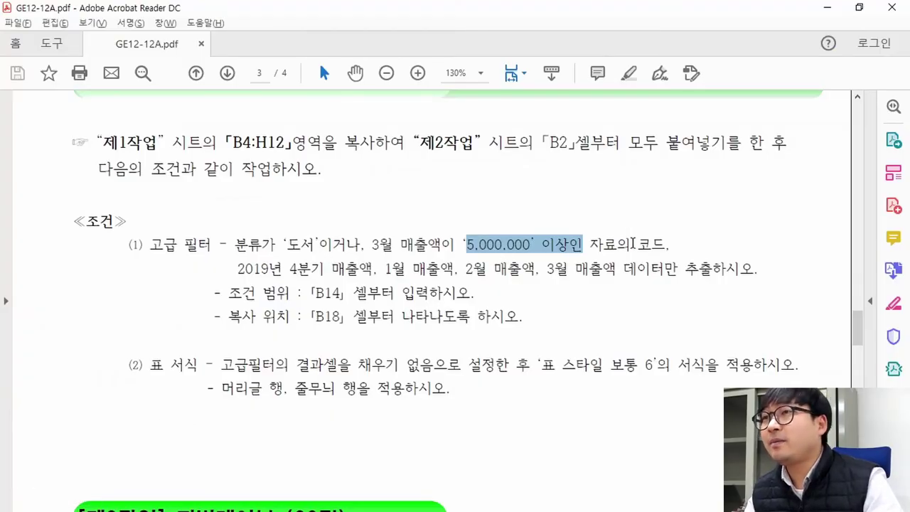
pyautogui.hotkey('alt', 'Tab')
pyautogui.moveTo(59, 396); pyautogui.dragTo(309, 399)
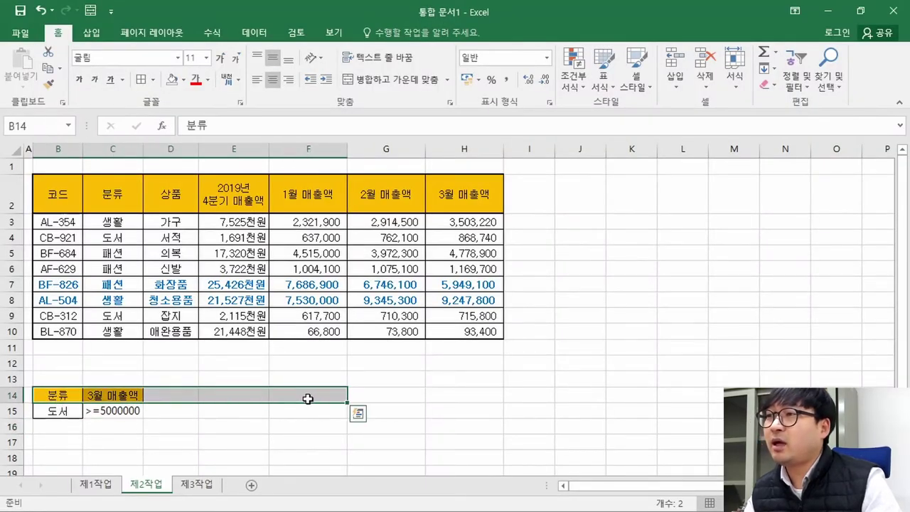
pyautogui.hotkey('alt', 'Tab')
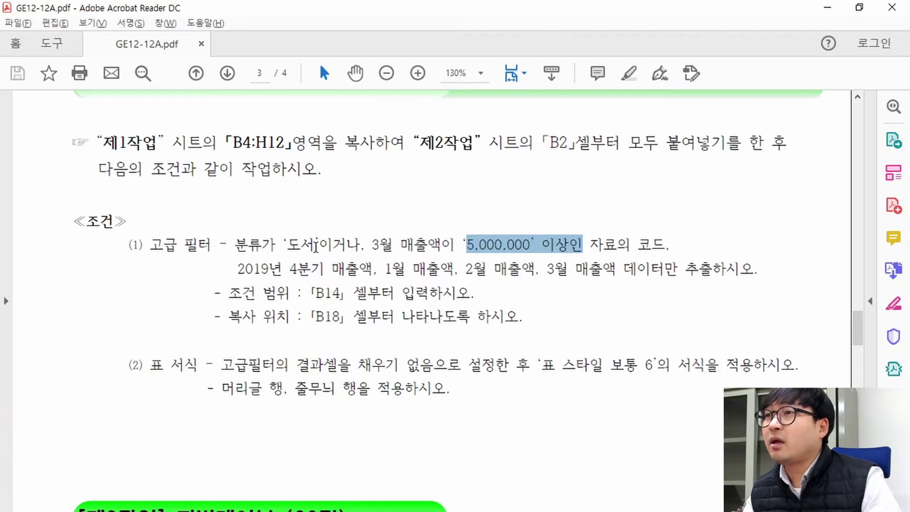
pyautogui.moveTo(239, 244); pyautogui.dragTo(361, 244)
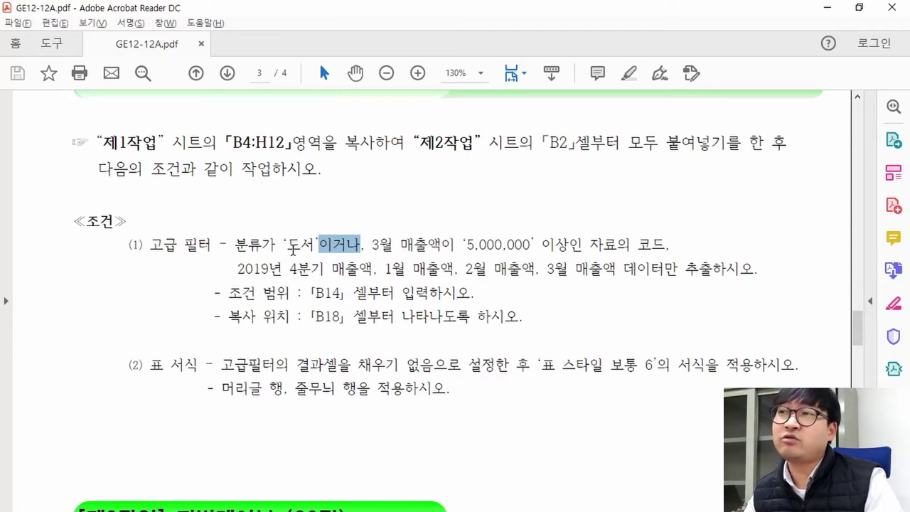
# - Examine how '이거나' joins the 분류 '도서' condition and the 3월 매출액 condition in the exam PDF's advanced filter instruction
pyautogui.click(287, 245)
pyautogui.moveTo(320, 245); pyautogui.dragTo(361, 245)
pyautogui.moveTo(235, 246); pyautogui.dragTo(361, 248)
pyautogui.click(332, 245)
pyautogui.moveTo(236, 246); pyautogui.dragTo(311, 246)
pyautogui.moveTo(400, 246); pyautogui.dragTo(530, 245)
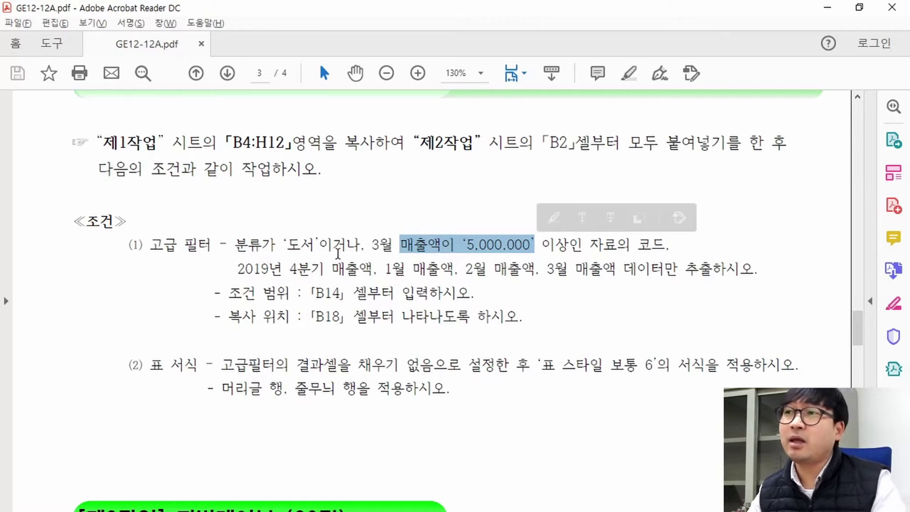
pyautogui.moveTo(232, 245); pyautogui.dragTo(293, 247)
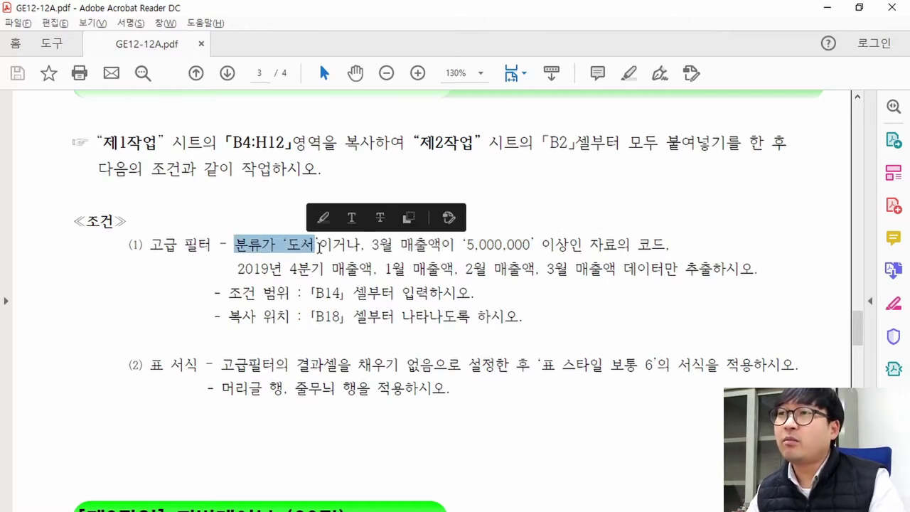
pyautogui.doubleClick(336, 246)
pyautogui.click(259, 247)
pyautogui.moveTo(314, 245); pyautogui.dragTo(365, 246)
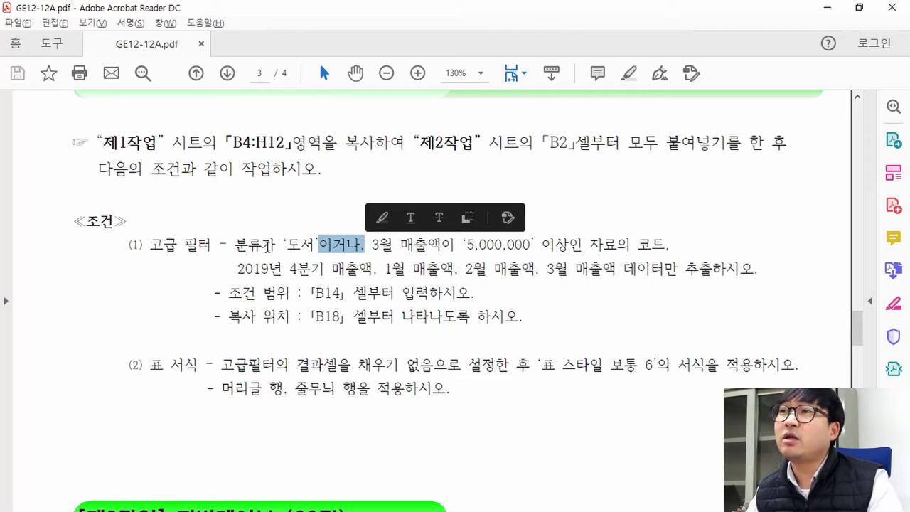
pyautogui.moveTo(234, 246); pyautogui.dragTo(530, 250)
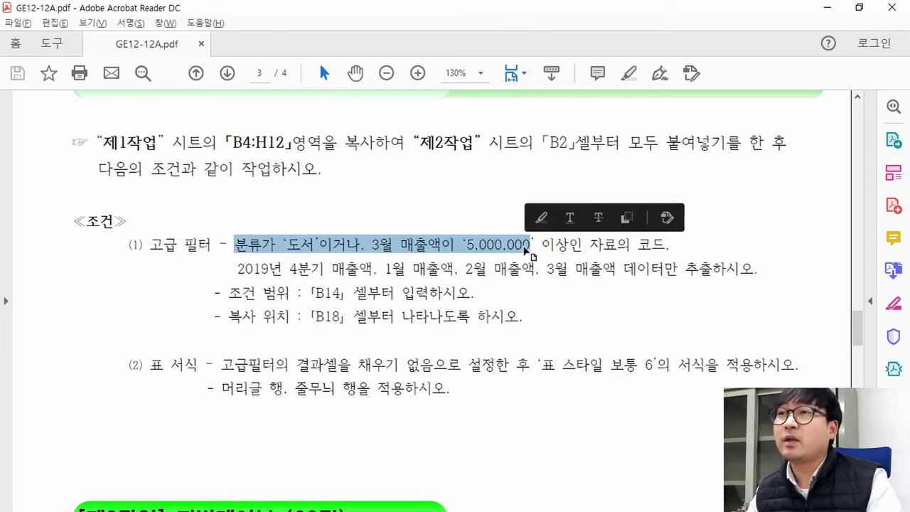
# - Compare the criteria entered in B15:C15 on sheet 제2작업 with the '이거나' wording in the exam PDF
pyautogui.hotkey('alt', 'Tab')
pyautogui.moveTo(65, 393); pyautogui.dragTo(99, 415)
pyautogui.click(57, 411)
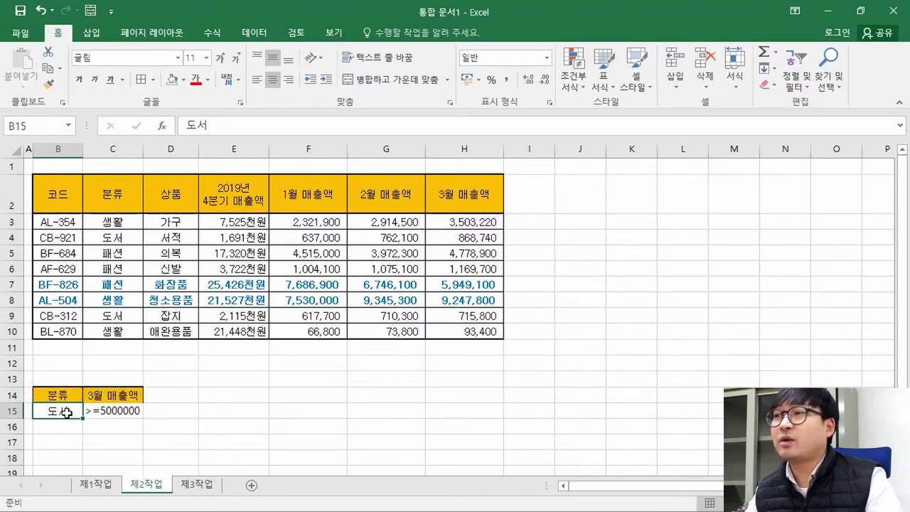
pyautogui.click(108, 412)
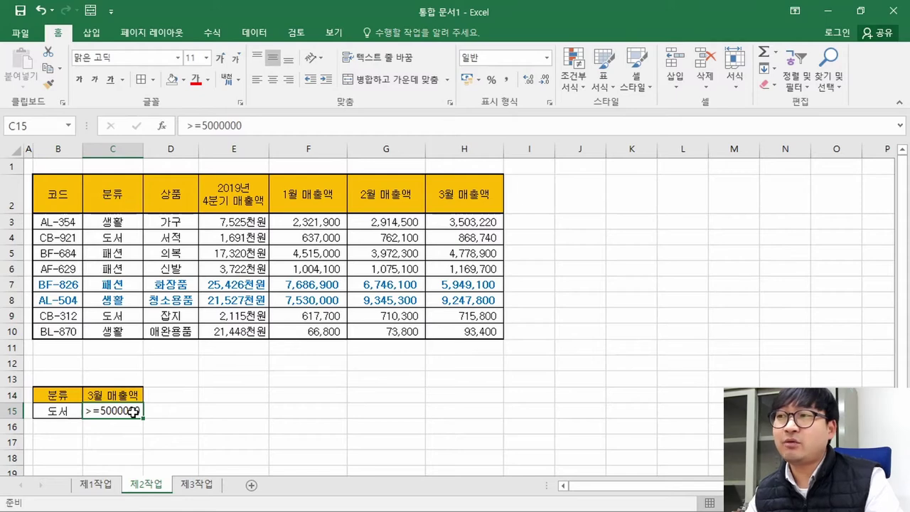
pyautogui.scroll(-2, 171, 379)
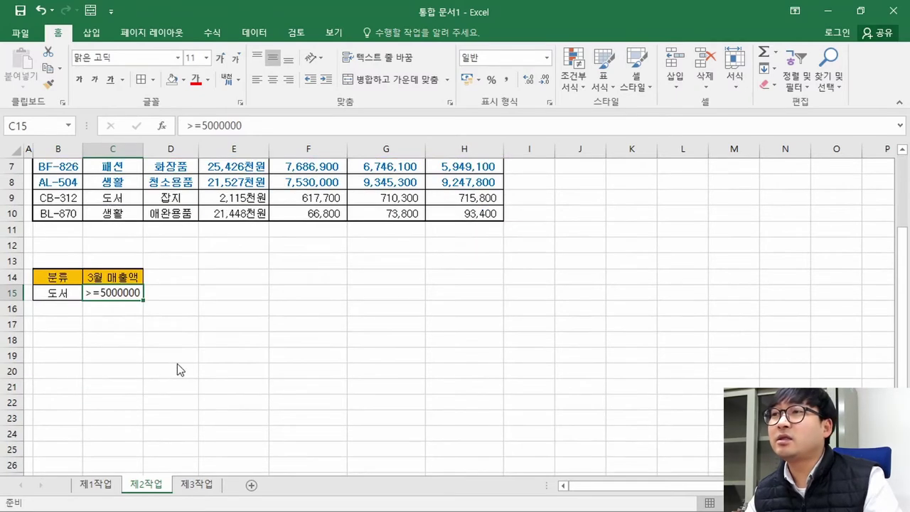
pyautogui.hotkey('alt', 'Tab')
pyautogui.click(364, 249)
pyautogui.moveTo(322, 244); pyautogui.dragTo(366, 244)
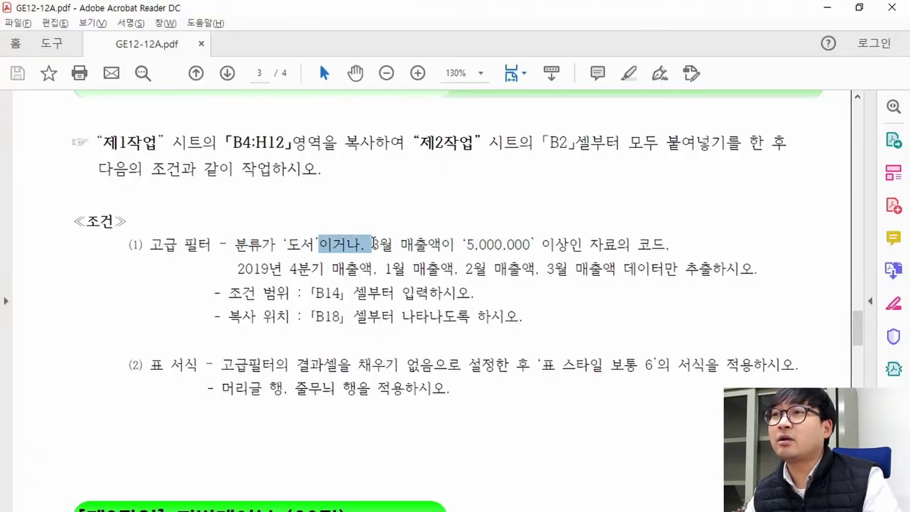
pyautogui.click(418, 244)
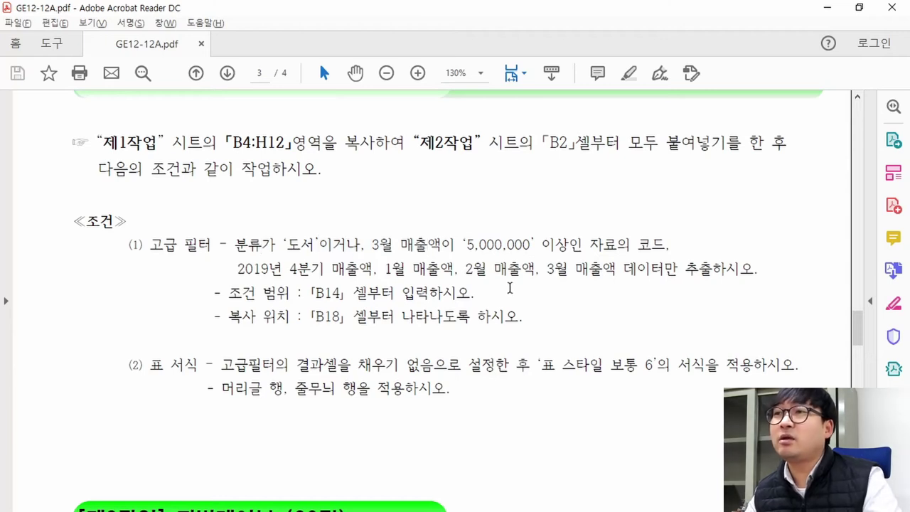
# - Back in Excel, move the >=5000000 criterion from cell C15 down to C16, leaving C15 empty
pyautogui.hotkey('alt', 'Tab')
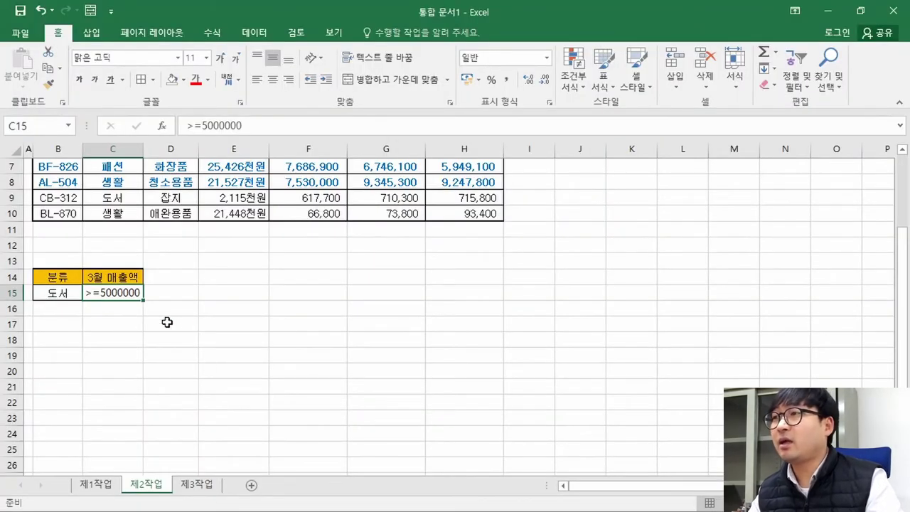
pyautogui.hotkey('ctrl', 'c')
pyautogui.click(111, 307)
pyautogui.hotkey('ctrl', 'v')
pyautogui.click(112, 292)
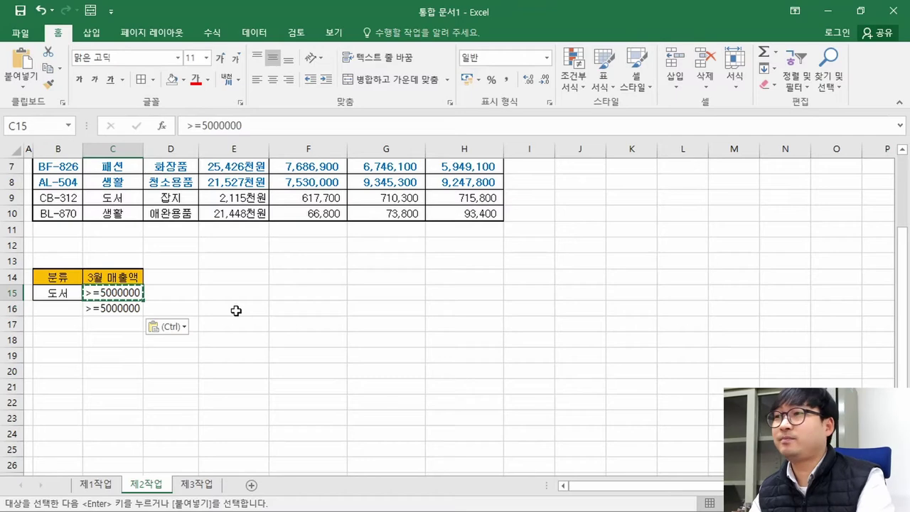
pyautogui.press('Delete')
pyautogui.press('Up')
pyautogui.press('Up')
pyautogui.press('Up')
# - Review criteria rows 15 and 16 and reread both conditions around '이거나' in the exam PDF
pyautogui.moveTo(57, 292); pyautogui.dragTo(126, 293)
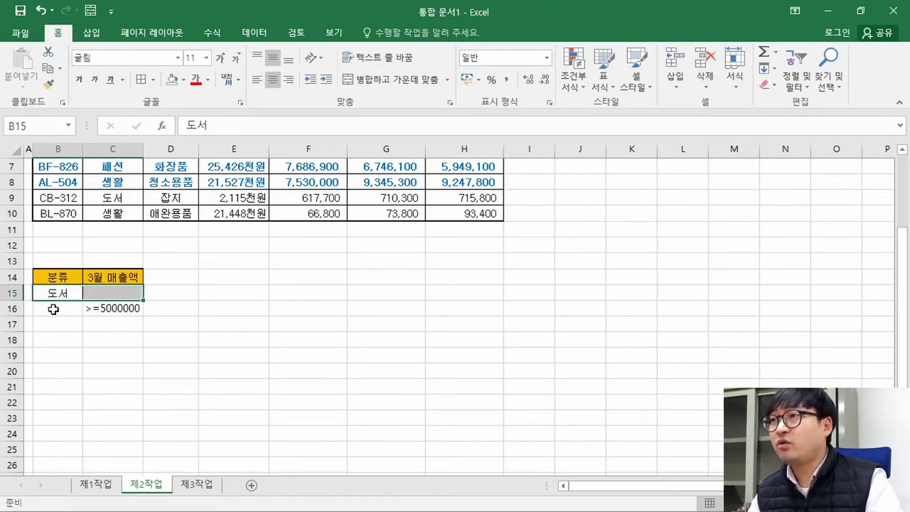
pyautogui.moveTo(53, 308); pyautogui.dragTo(139, 304)
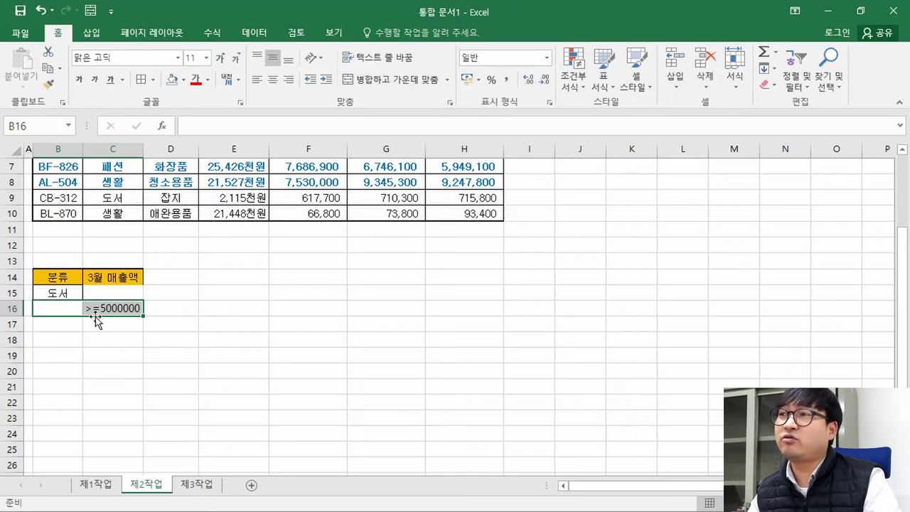
pyautogui.click(64, 292)
pyautogui.moveTo(54, 308); pyautogui.dragTo(135, 308)
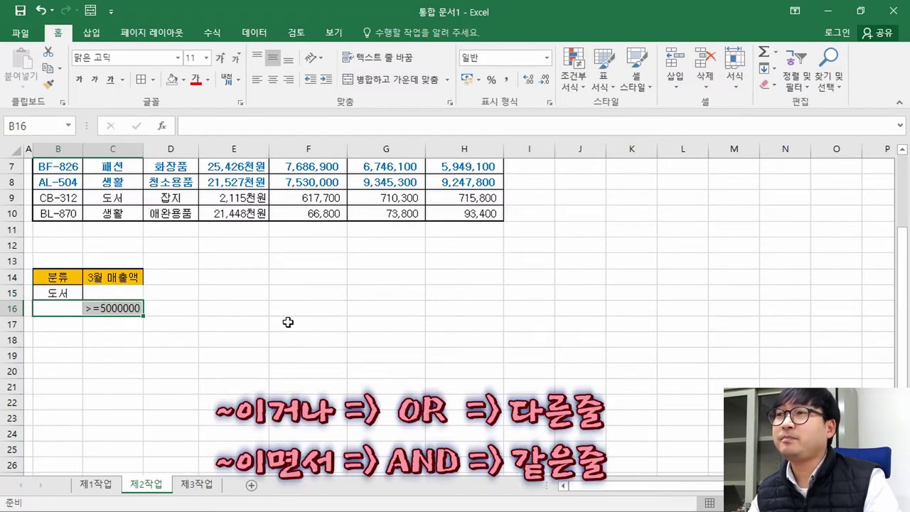
pyautogui.hotkey('alt', 'Tab')
pyautogui.moveTo(326, 247); pyautogui.dragTo(360, 249)
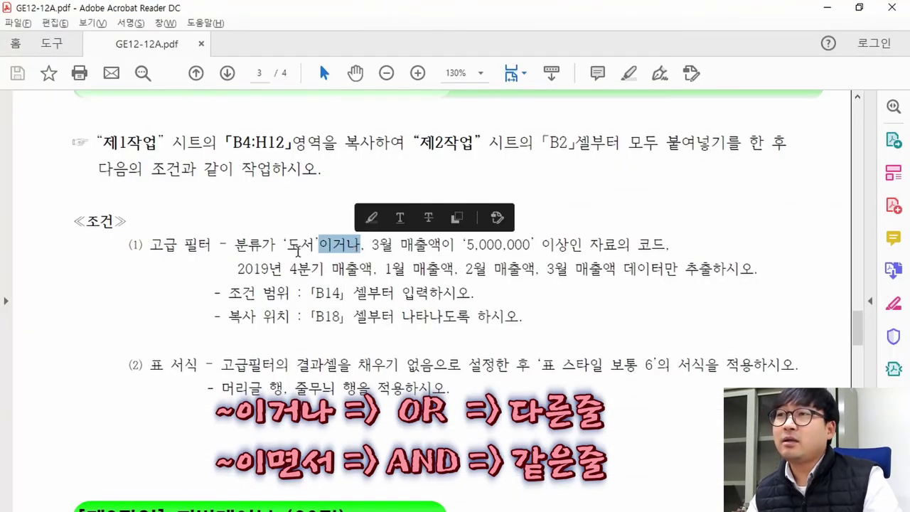
pyautogui.moveTo(234, 244); pyautogui.dragTo(312, 249)
pyautogui.click(327, 249)
pyautogui.moveTo(393, 246); pyautogui.dragTo(447, 256)
pyautogui.moveTo(235, 245); pyautogui.dragTo(530, 247)
pyautogui.click(374, 248)
pyautogui.moveTo(286, 245); pyautogui.dragTo(313, 248)
pyautogui.moveTo(393, 245); pyautogui.dragTo(456, 251)
pyautogui.click(270, 248)
pyautogui.moveTo(273, 248); pyautogui.dragTo(353, 249)
pyautogui.moveTo(378, 247); pyautogui.dragTo(454, 249)
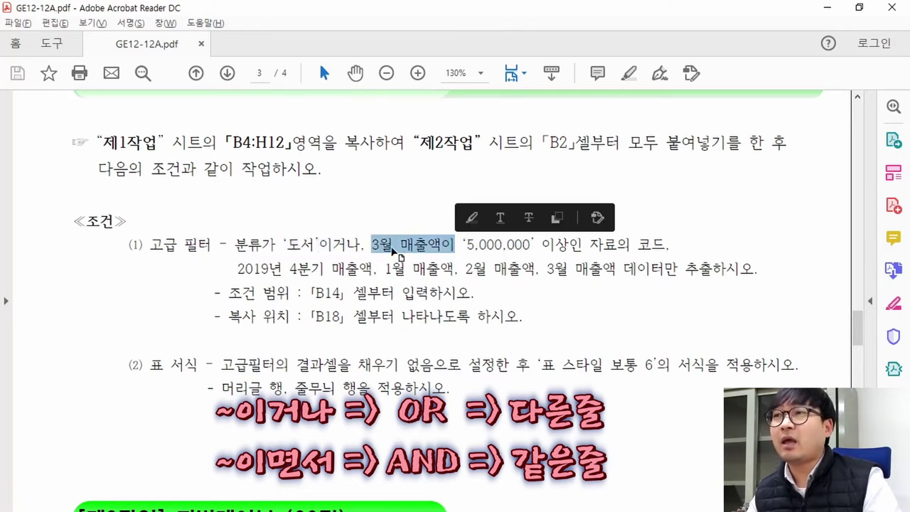
pyautogui.click(452, 250)
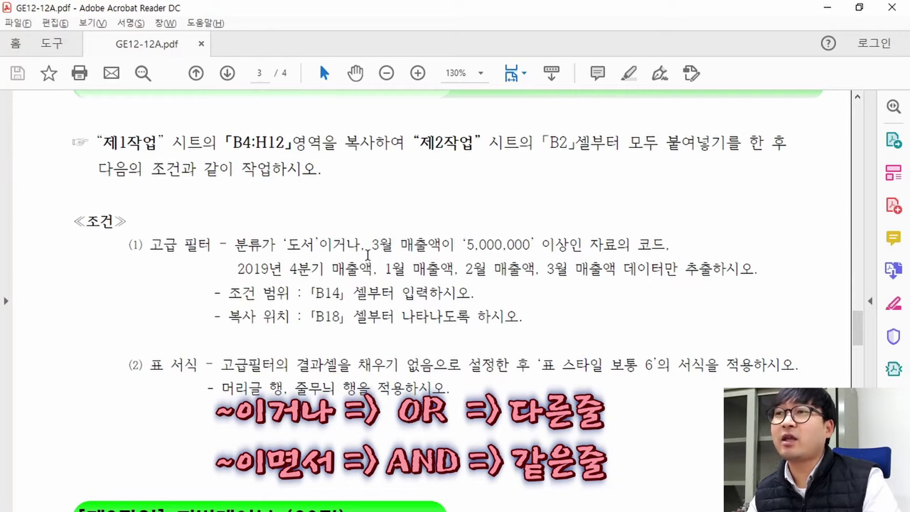
# - Recheck in Excel that the placement of the criteria in B15:C16 matches the OR condition in the exam PDF
pyautogui.hotkey('alt', 'Tab')
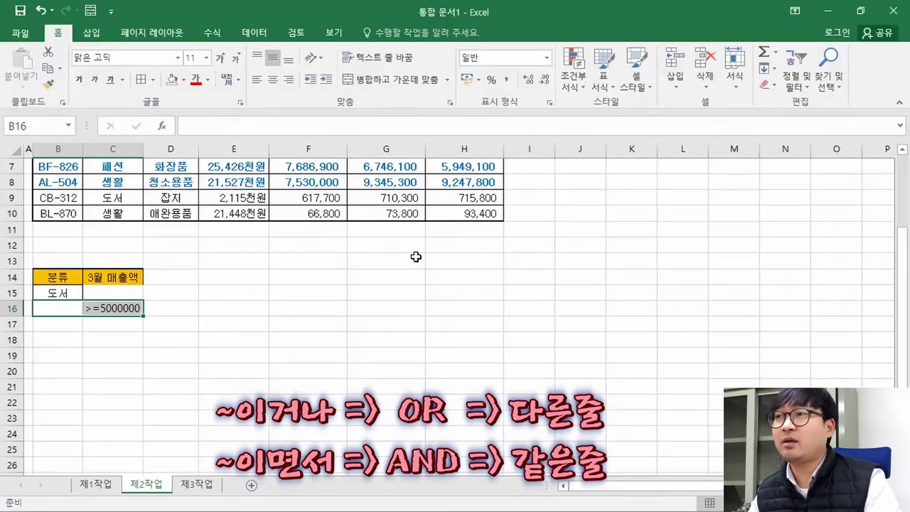
pyautogui.click(115, 291)
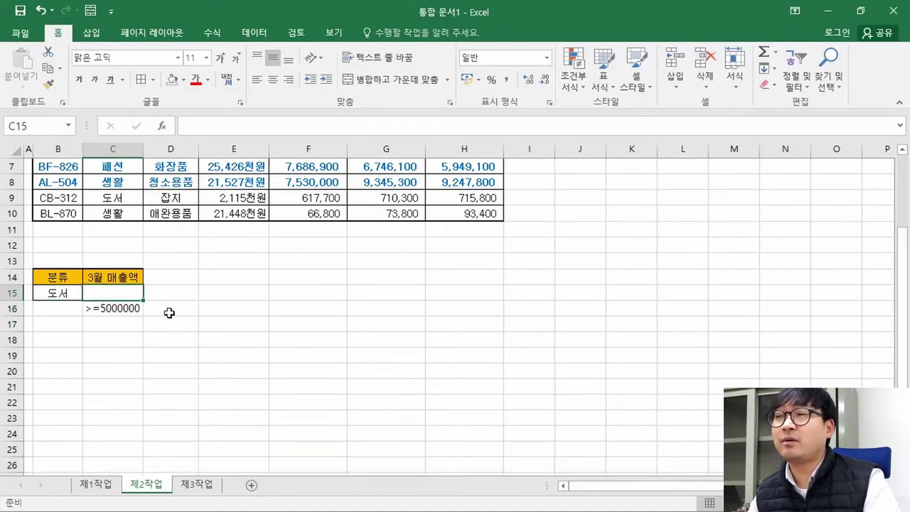
pyautogui.hotkey('alt', 'Tab')
pyautogui.moveTo(323, 238)
pyautogui.mouseDown()
pyautogui.moveTo(360, 243)
pyautogui.moveTo(317, 252)
pyautogui.mouseUp()
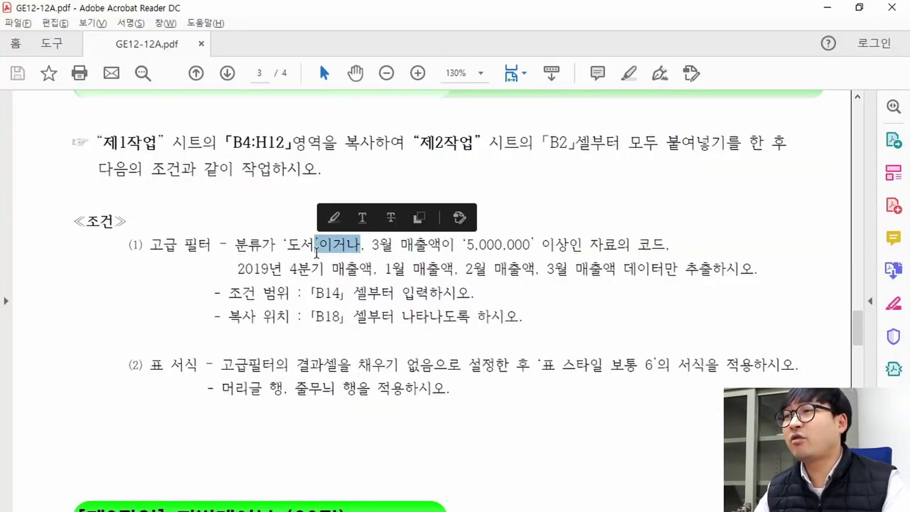
pyautogui.hotkey('alt', 'Tab')
pyautogui.click(64, 294)
pyautogui.moveTo(58, 311); pyautogui.dragTo(114, 310)
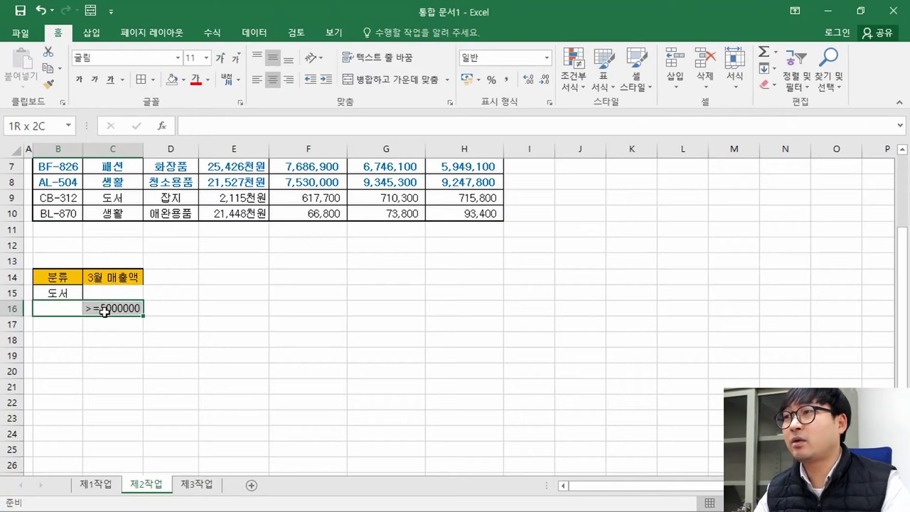
pyautogui.click(121, 294)
pyautogui.click(58, 261)
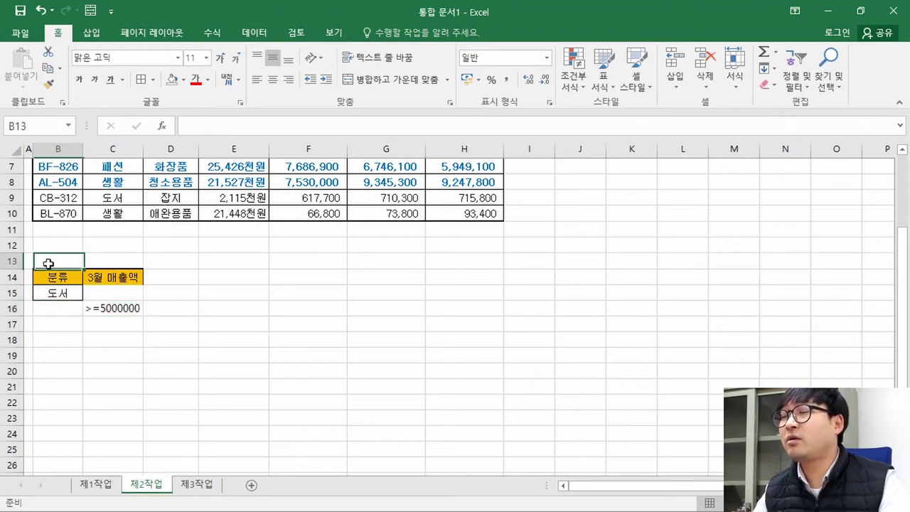
# - Check the first output field and copy location in the exam PDF, and copy the 코드 heading from B2 into B18
pyautogui.scroll(2, 99, 285)
pyautogui.hotkey('alt', 'Tab')
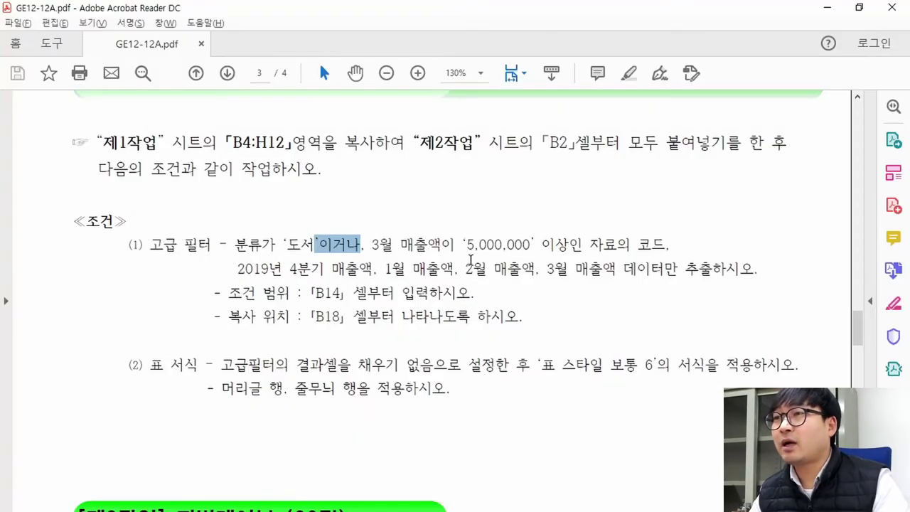
pyautogui.moveTo(594, 247); pyautogui.dragTo(664, 245)
pyautogui.hotkey('alt', 'Tab')
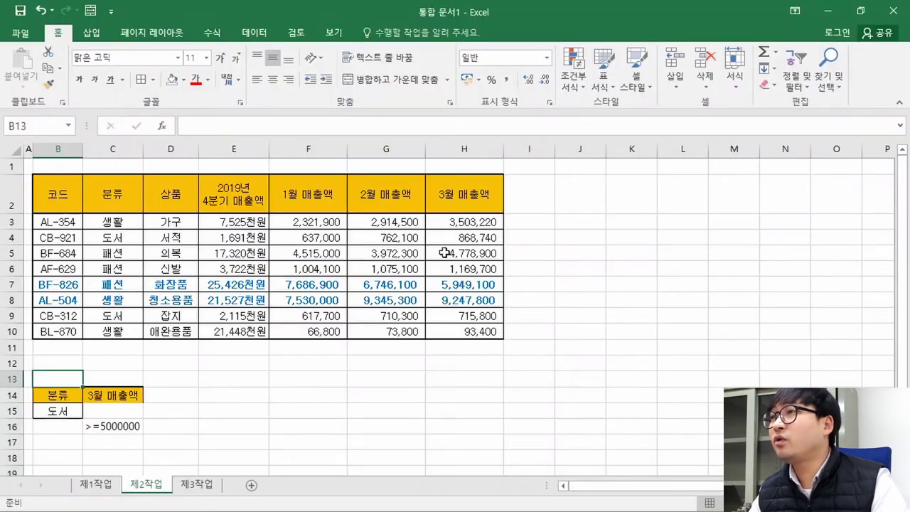
pyautogui.click(57, 209)
pyautogui.hotkey('ctrl', 'c')
pyautogui.hotkey('alt', 'Tab')
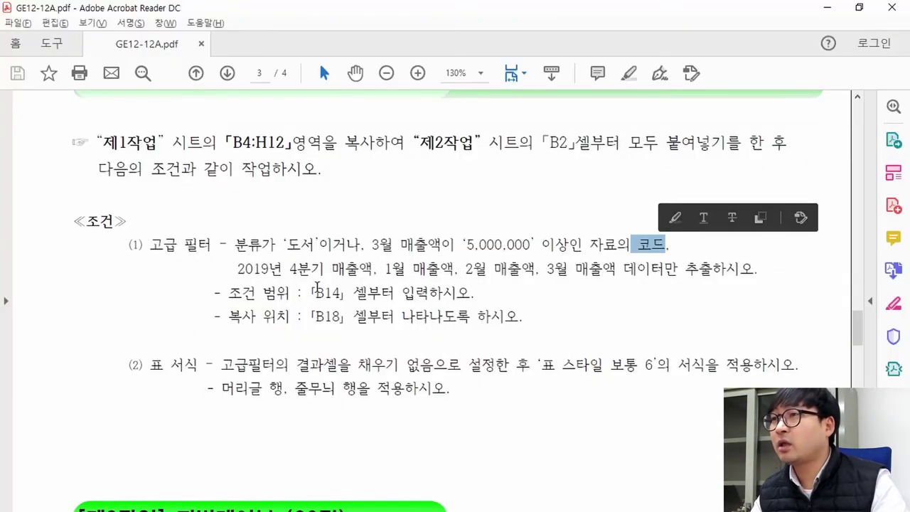
pyautogui.moveTo(229, 317); pyautogui.dragTo(347, 317)
pyautogui.hotkey('alt', 'Tab')
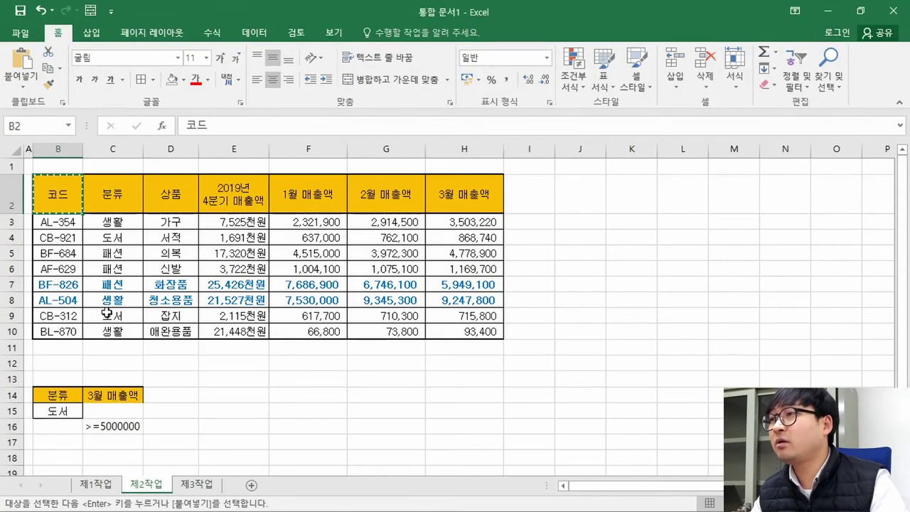
pyautogui.click(41, 462)
pyautogui.hotkey('ctrl', 'v')
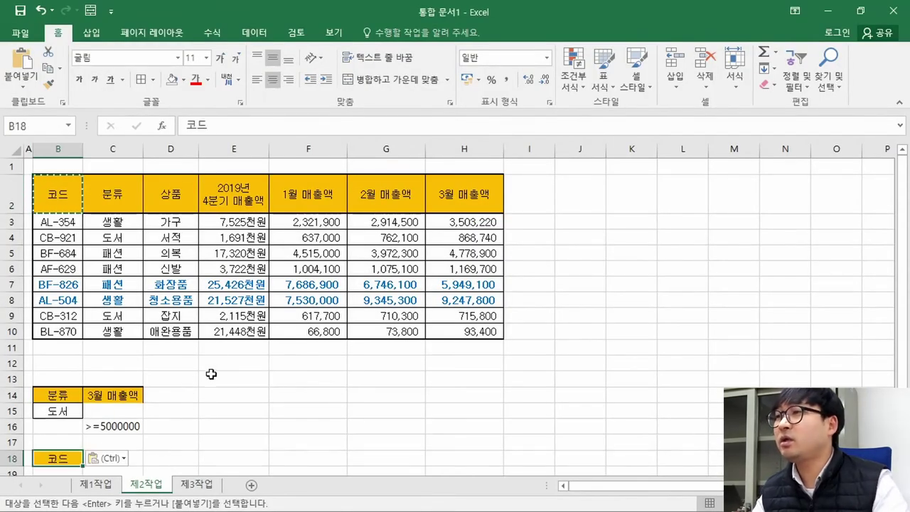
# - Check the next output field in the exam PDF and copy the 2019년 4분기 매출액 heading from E2 into C18
pyautogui.hotkey('alt', 'Tab')
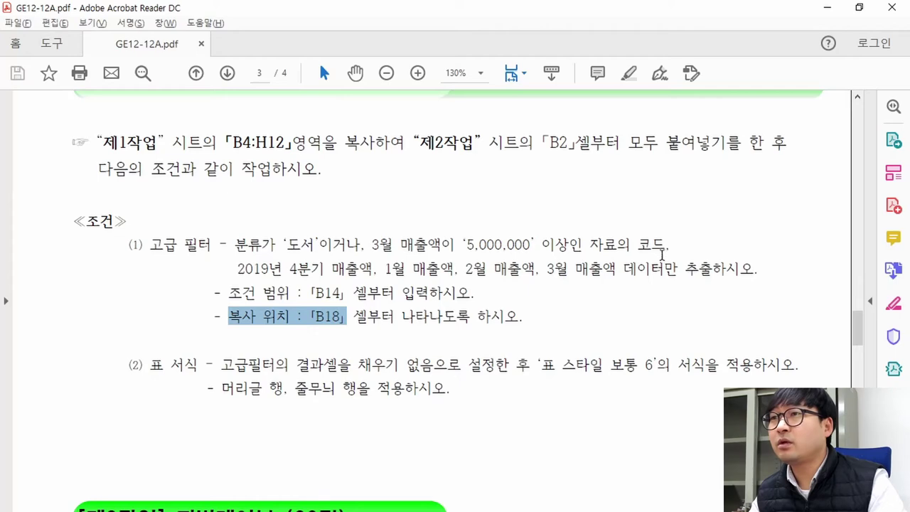
pyautogui.moveTo(238, 270); pyautogui.dragTo(371, 268)
pyautogui.hotkey('alt', 'Tab')
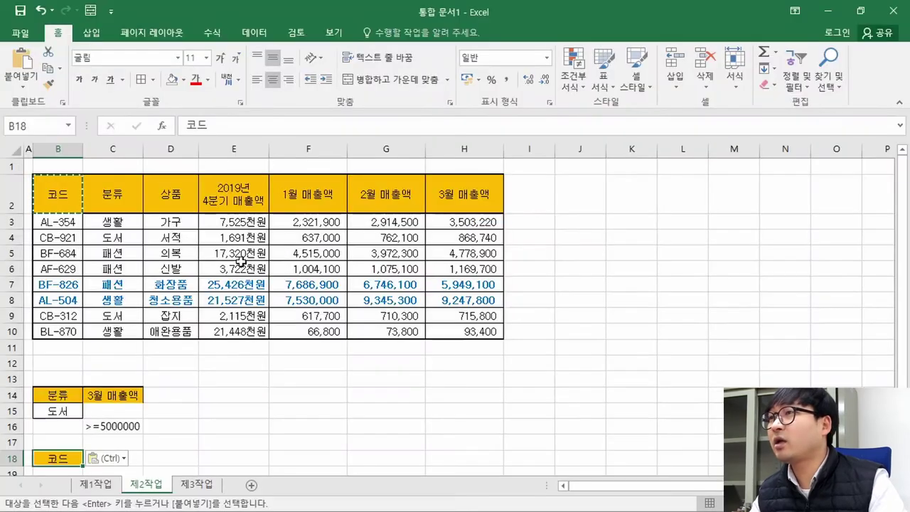
pyautogui.click(250, 197)
pyautogui.hotkey('ctrl', 'c')
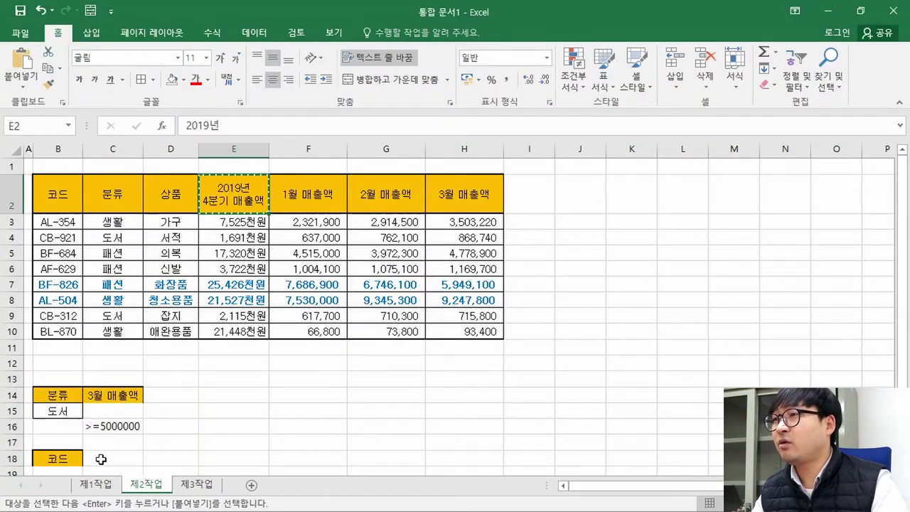
pyautogui.click(118, 458)
pyautogui.hotkey('ctrl', 'v')
# - Check the remaining output fields in the exam PDF and copy the 1월, 2월 and 3월 매출액 headings from F2:H2 into D18:F18
pyautogui.hotkey('alt', 'Tab')
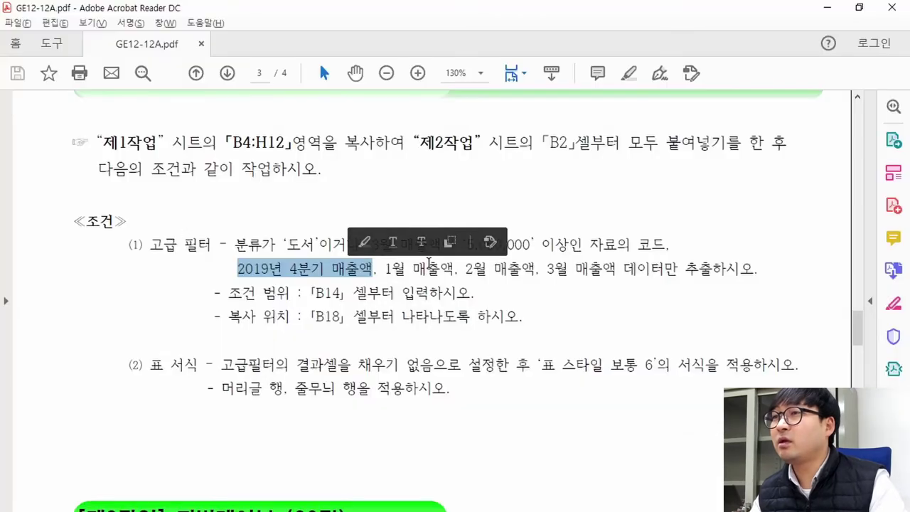
pyautogui.moveTo(382, 269); pyautogui.dragTo(603, 268)
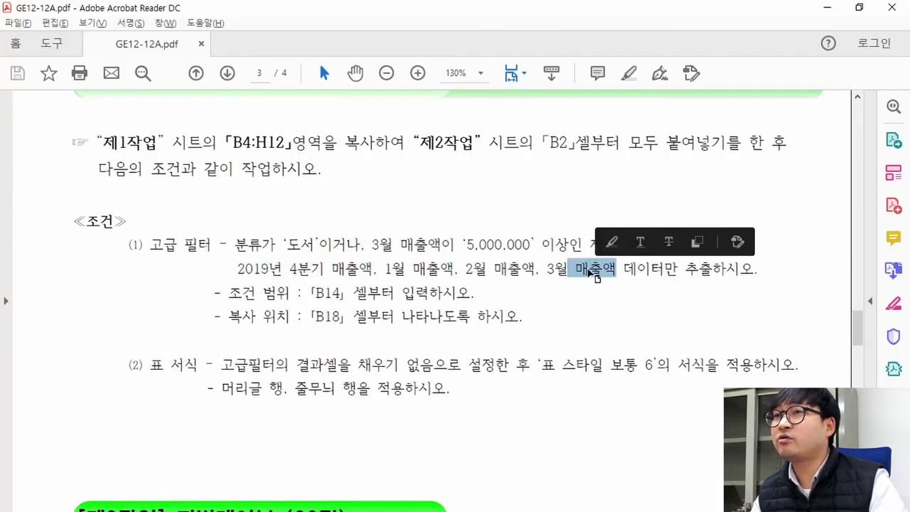
pyautogui.hotkey('alt', 'Tab')
pyautogui.moveTo(305, 196); pyautogui.dragTo(471, 190)
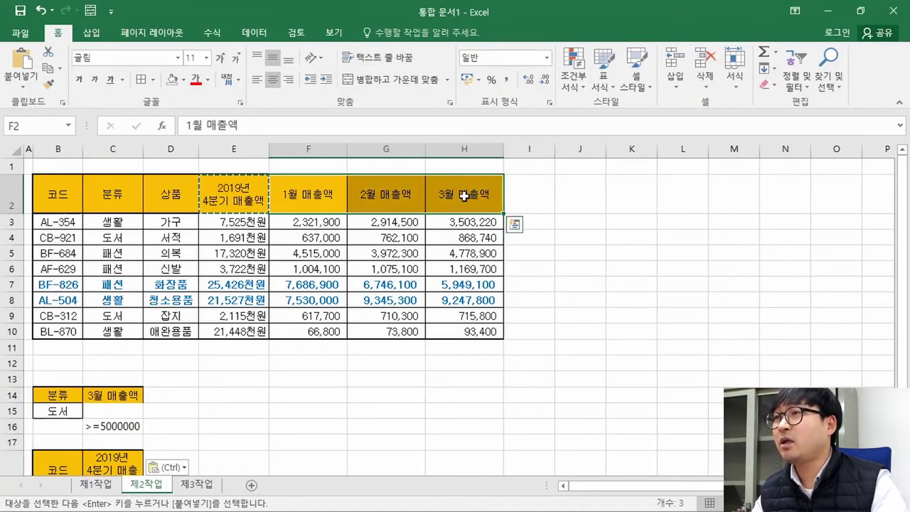
pyautogui.hotkey('ctrl', 'c')
pyautogui.click(164, 462)
pyautogui.scroll(-3, 211, 440)
pyautogui.hotkey('ctrl', 'v')
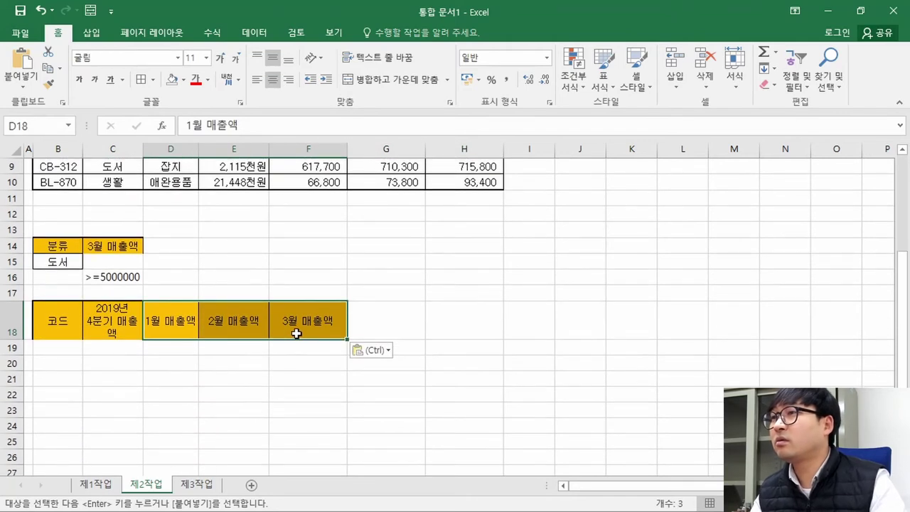
pyautogui.click(260, 331)
pyautogui.hotkey('alt', 'Tab')
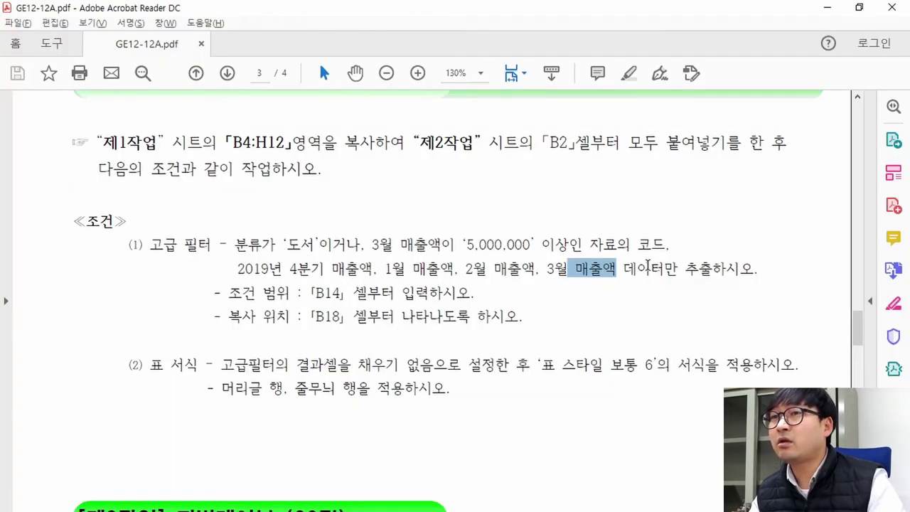
# - Check the extraction instruction in the exam PDF, and widen column C in Excel so the 2019년 4분기 매출액 heading in C18 fits
pyautogui.moveTo(647, 268); pyautogui.dragTo(710, 270)
pyautogui.hotkey('alt', 'Tab')
pyautogui.click(136, 318)
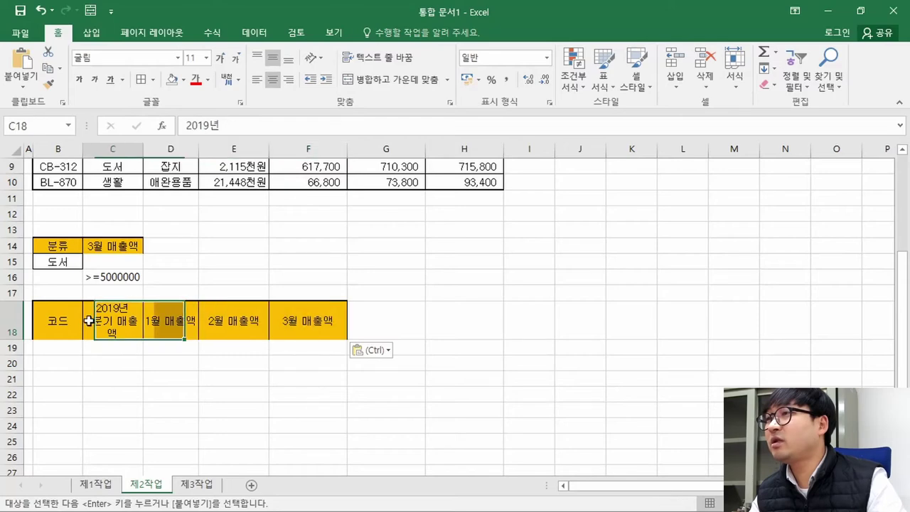
pyautogui.moveTo(142, 155)
pyautogui.mouseDown()
pyautogui.moveTo(163, 148)
pyautogui.moveTo(155, 148)
pyautogui.mouseUp()
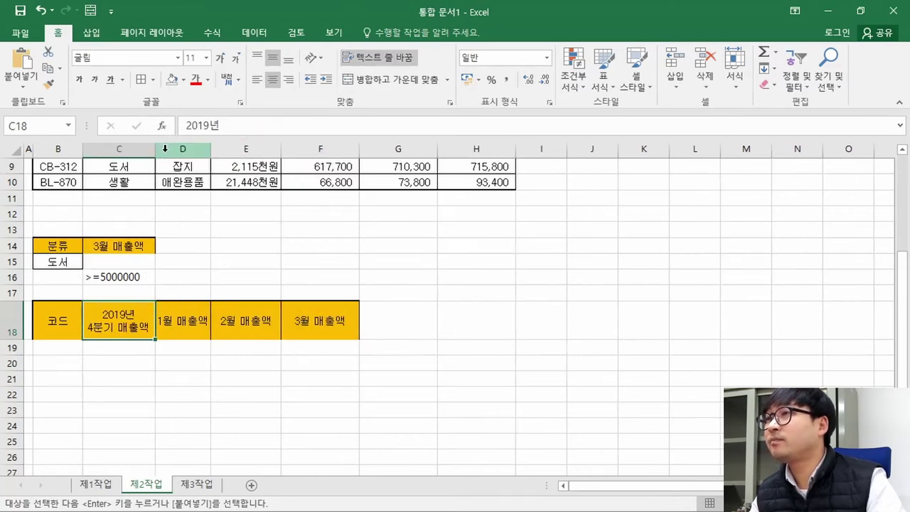
pyautogui.click(146, 262)
# - Open the Advanced Filter for the source table B2:H10 on the 제2작업 sheet
pyautogui.scroll(3, 210, 301)
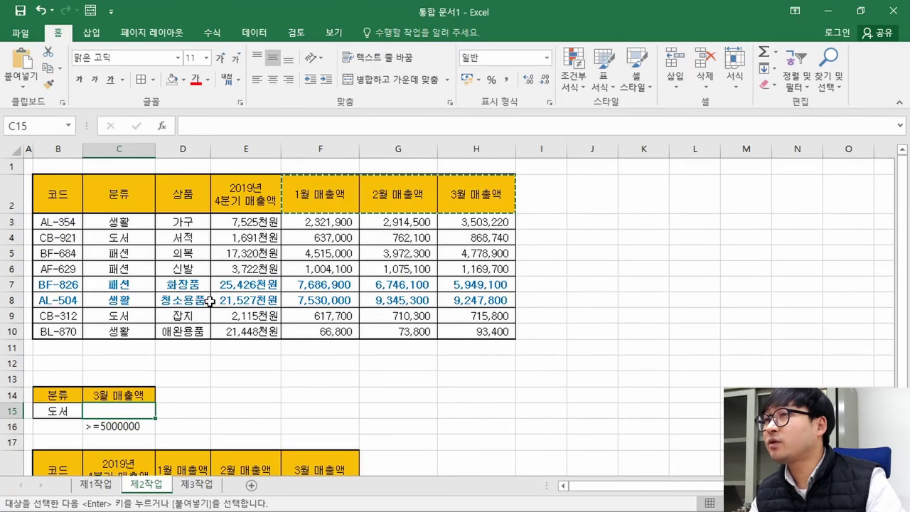
pyautogui.moveTo(66, 192); pyautogui.dragTo(490, 327)
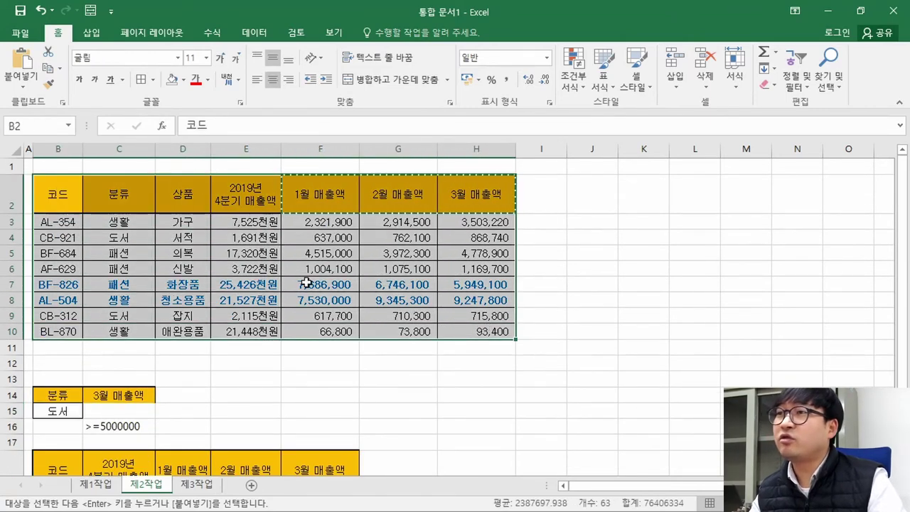
pyautogui.press('Escape')
pyautogui.moveTo(61, 192); pyautogui.dragTo(490, 331)
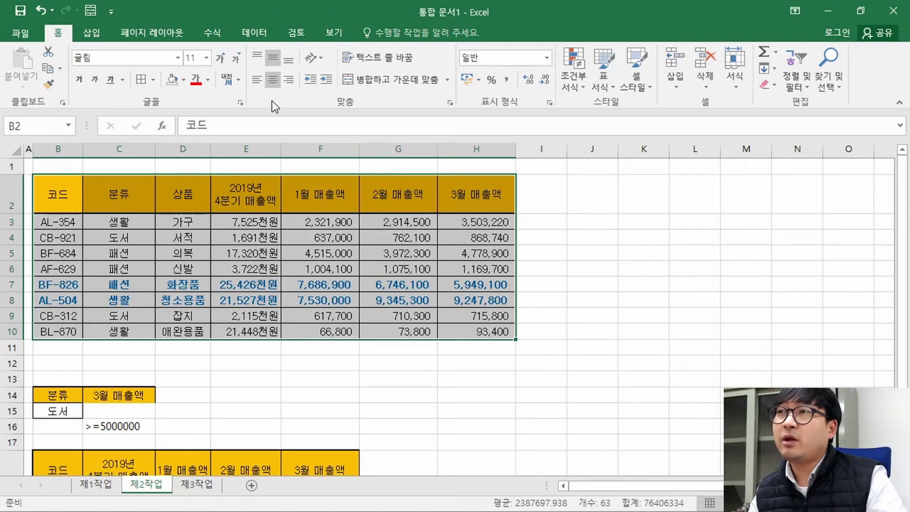
pyautogui.hotkey('ctrl', 'q')
pyautogui.press('Escape')
pyautogui.click(262, 36)
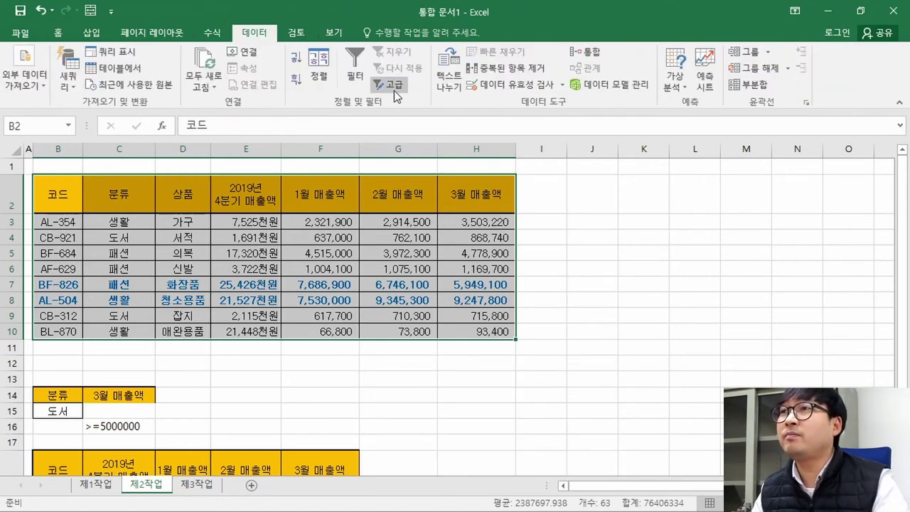
pyautogui.hotkey('ctrl', 'q')
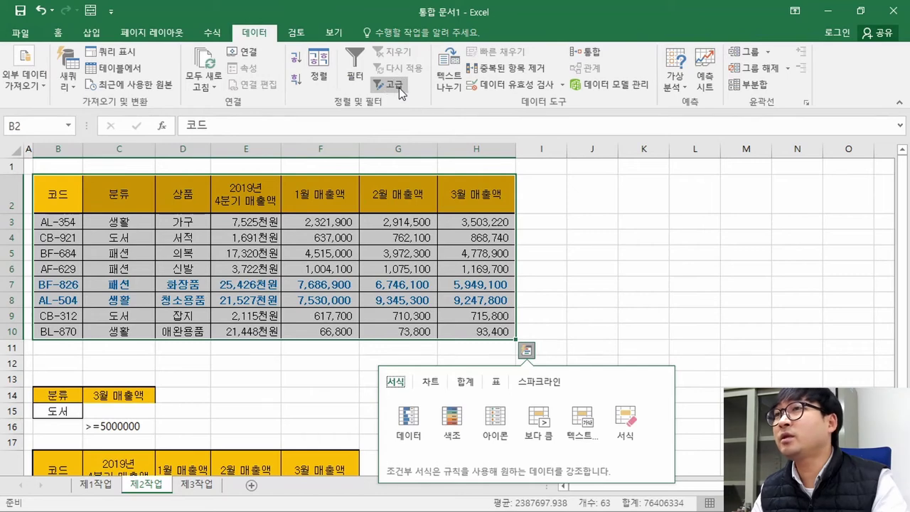
pyautogui.click(395, 87)
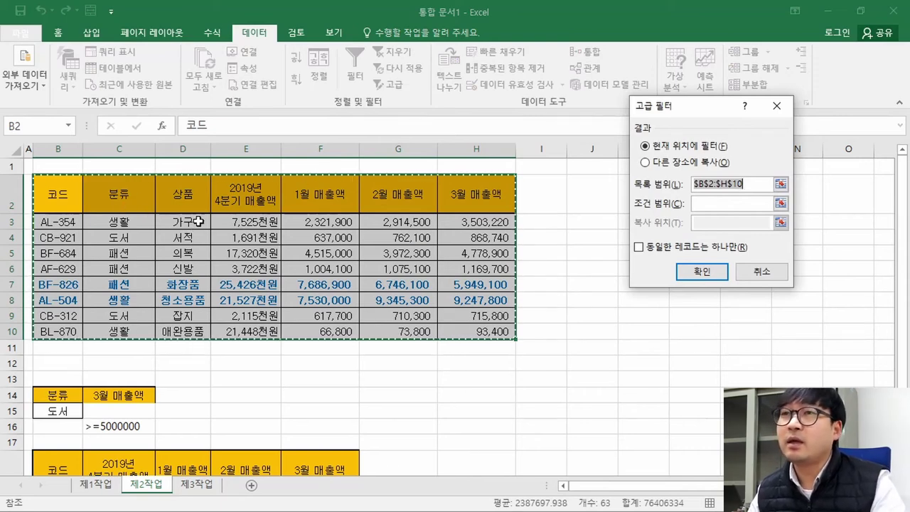
# - Set the advanced filter to copy to another location, with B14:C16 as the criteria range
pyautogui.click(647, 163)
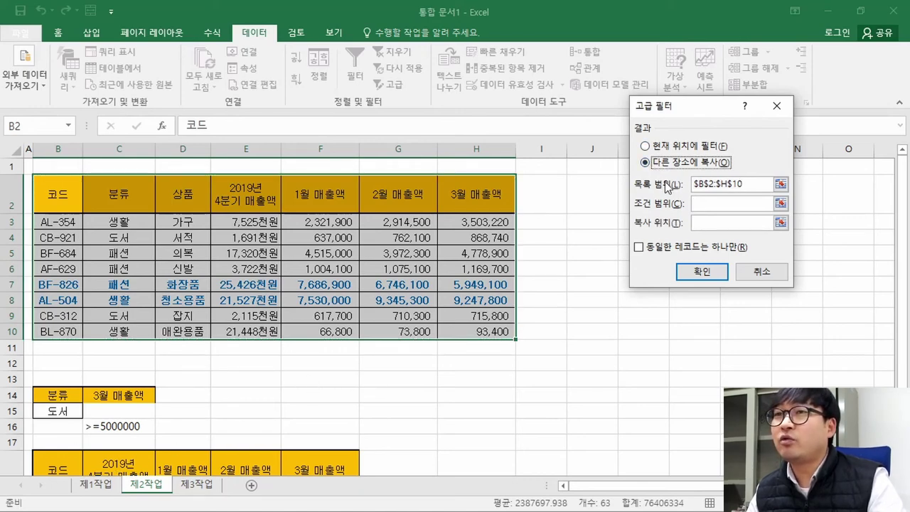
pyautogui.click(715, 184)
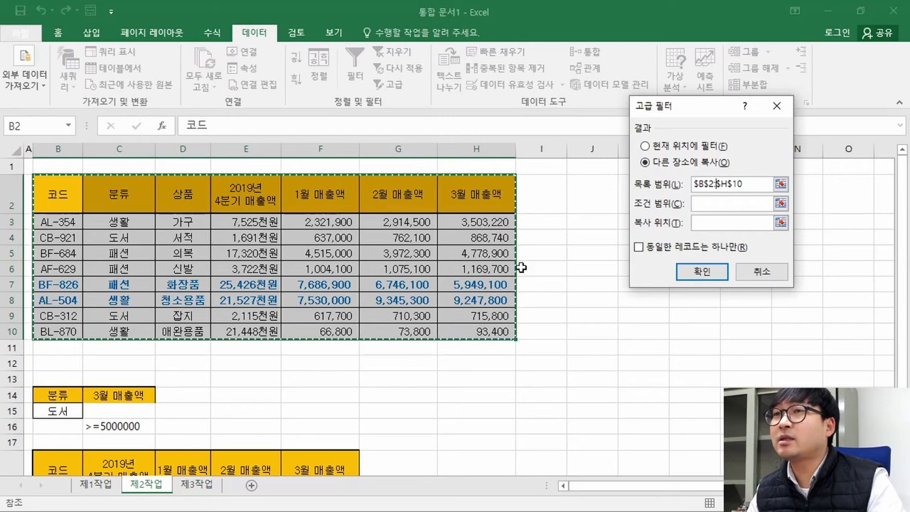
pyautogui.click(704, 204)
pyautogui.moveTo(83, 395); pyautogui.dragTo(108, 426)
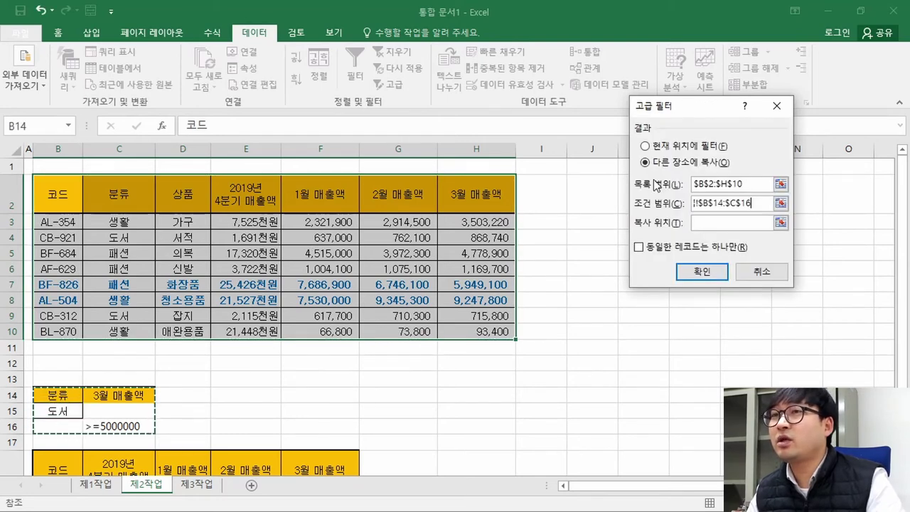
# - Set B18:F18 as the copy location and run the advanced filter with the copy to another location option
pyautogui.click(702, 225)
pyautogui.scroll(-2, 143, 368)
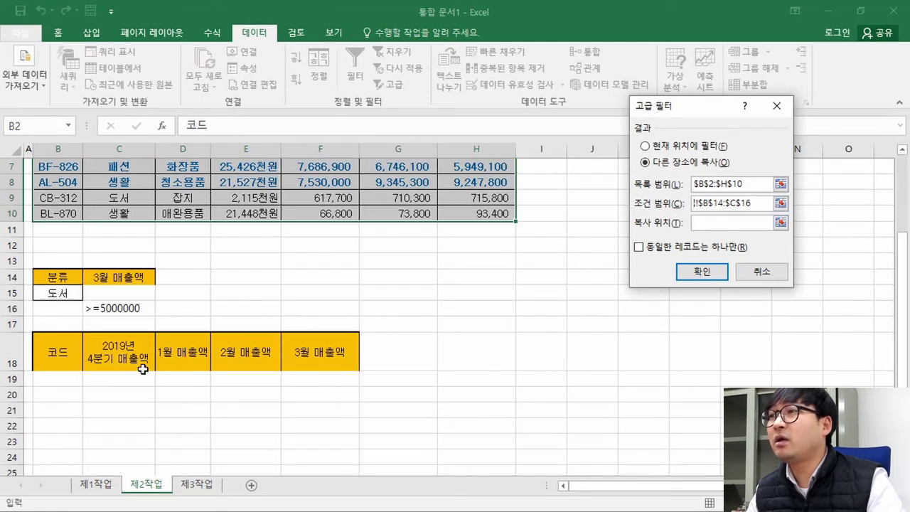
pyautogui.moveTo(53, 355); pyautogui.dragTo(324, 362)
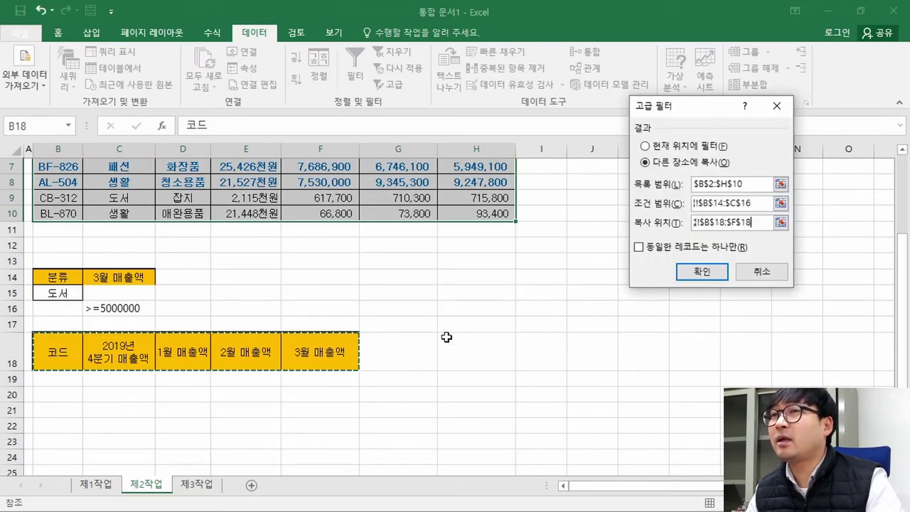
pyautogui.click(675, 149)
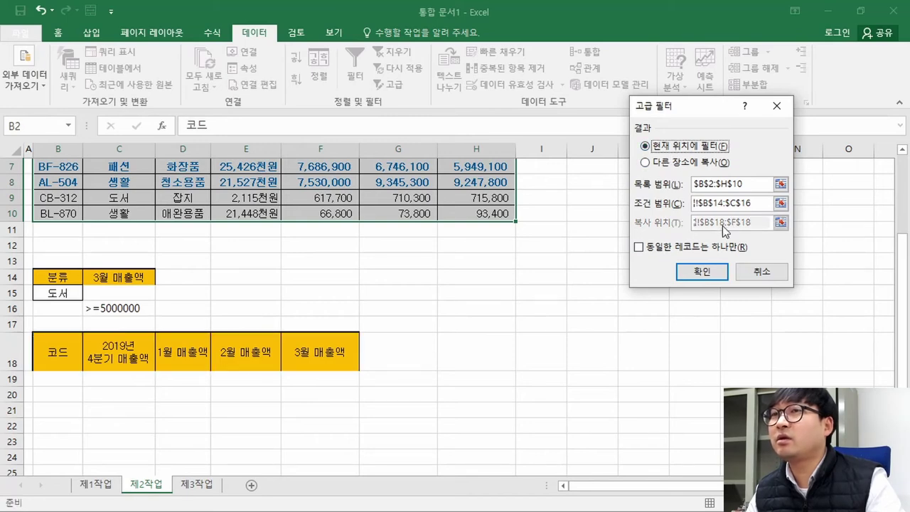
pyautogui.click(667, 162)
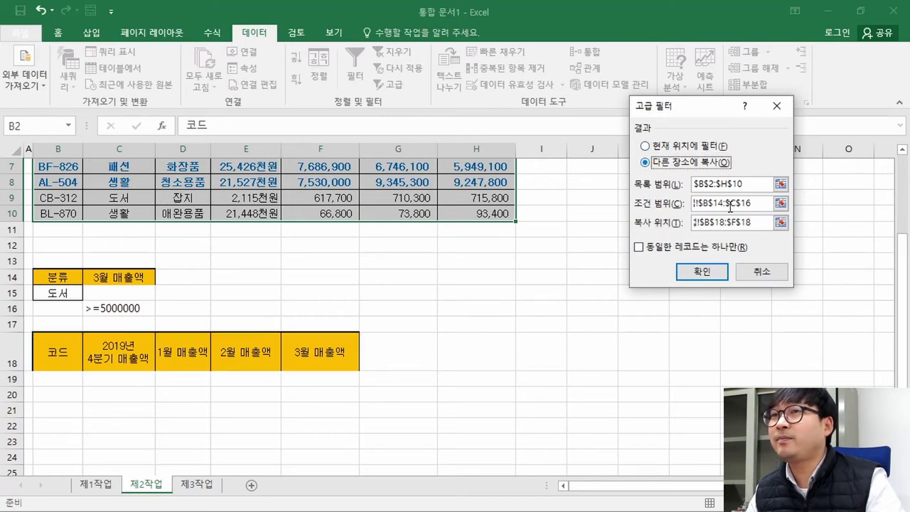
pyautogui.click(705, 277)
pyautogui.scroll(-2, 315, 301)
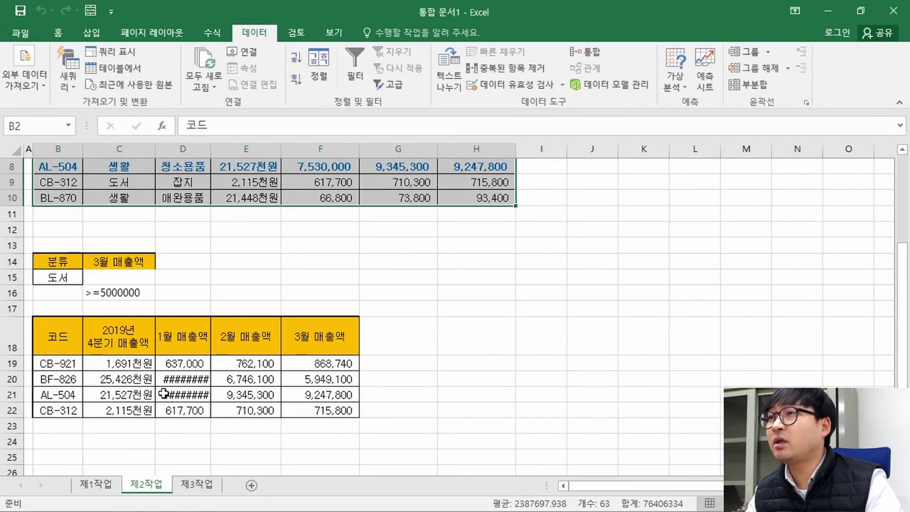
# - Autofit column D so the 1월 매출액 values in the filter result fit
pyautogui.doubleClick(211, 144)
pyautogui.click(209, 363)
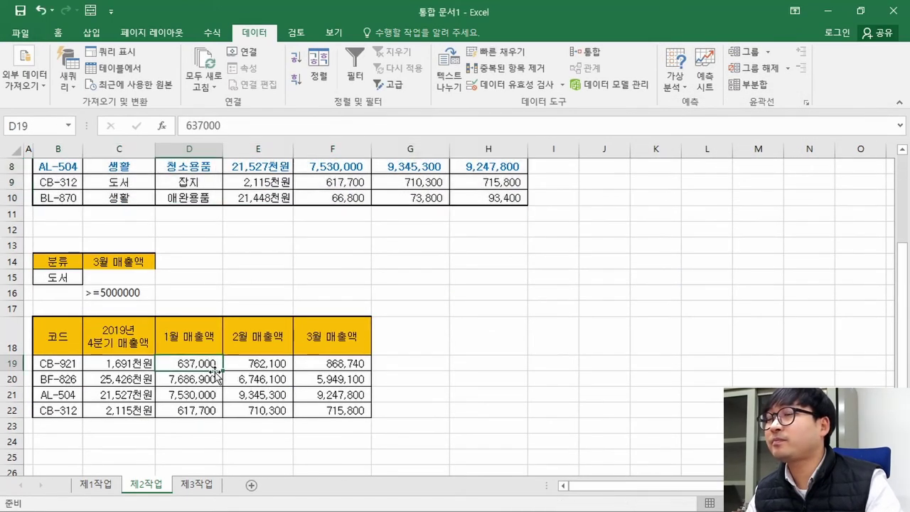
pyautogui.click(357, 365)
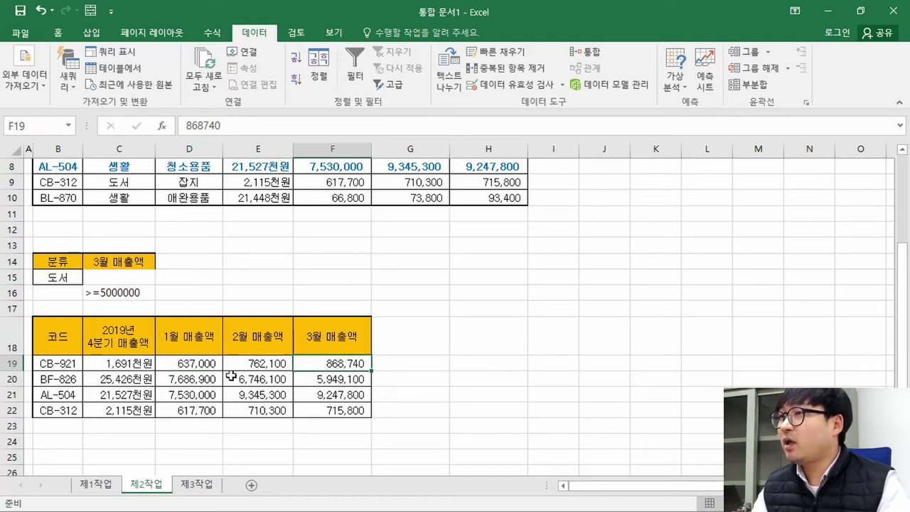
# - Compare the criteria range B14:C16 and the extracted rows in Excel with the advanced filter condition in the exam PDF
pyautogui.hotkey('alt', 'Tab')
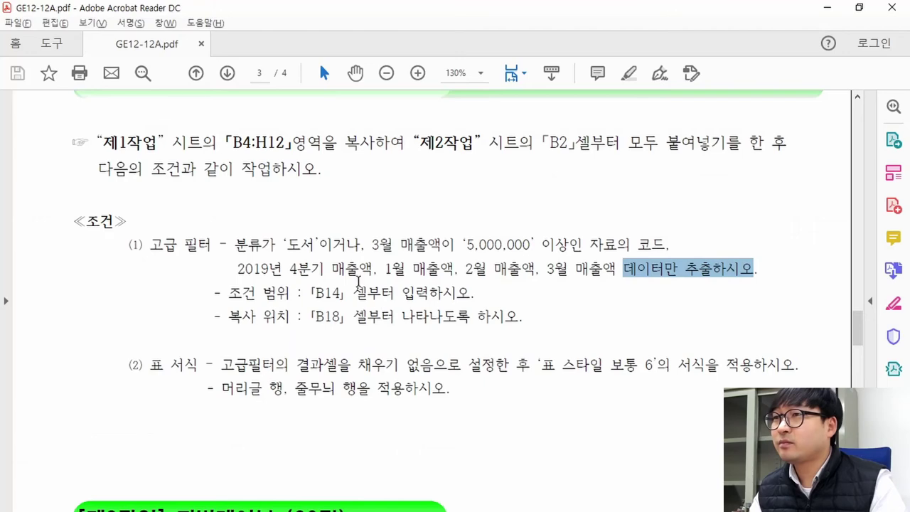
pyautogui.moveTo(146, 245); pyautogui.dragTo(518, 321)
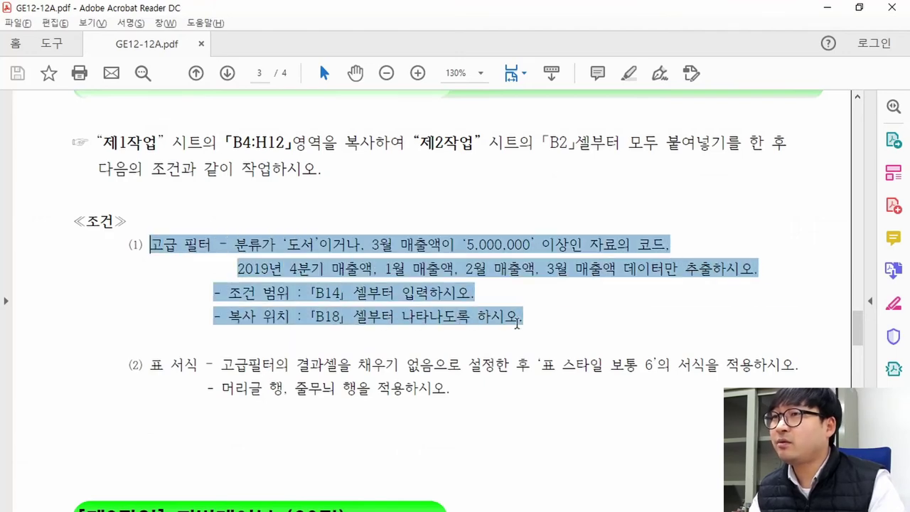
pyautogui.hotkey('alt', 'Tab')
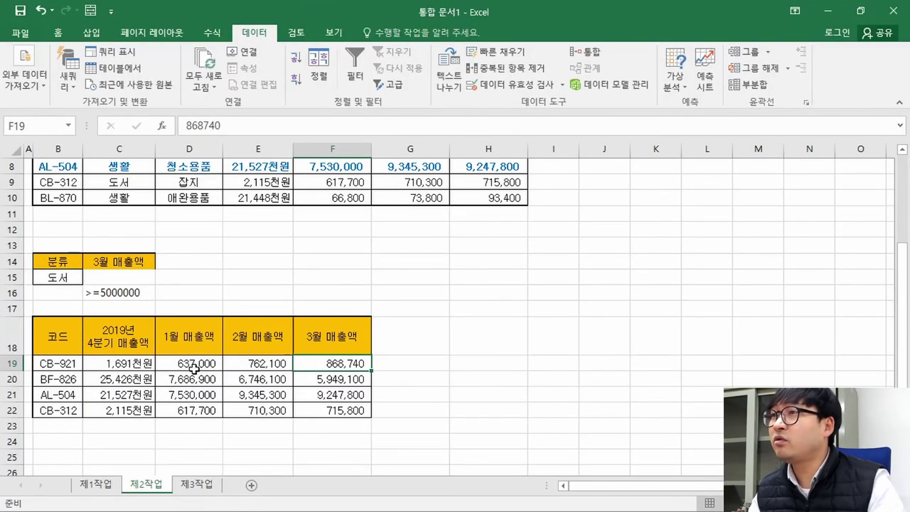
pyautogui.scroll(3, 193, 368)
pyautogui.moveTo(57, 395); pyautogui.dragTo(121, 426)
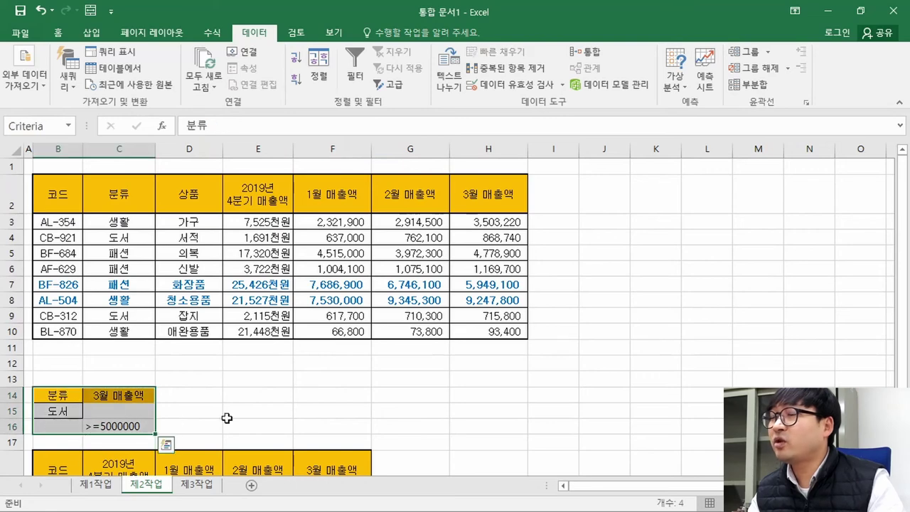
pyautogui.scroll(-2, 228, 418)
pyautogui.click(130, 379)
pyautogui.moveTo(58, 277); pyautogui.dragTo(124, 307)
pyautogui.hotkey('alt', 'Tab')
pyautogui.moveTo(333, 243); pyautogui.dragTo(359, 248)
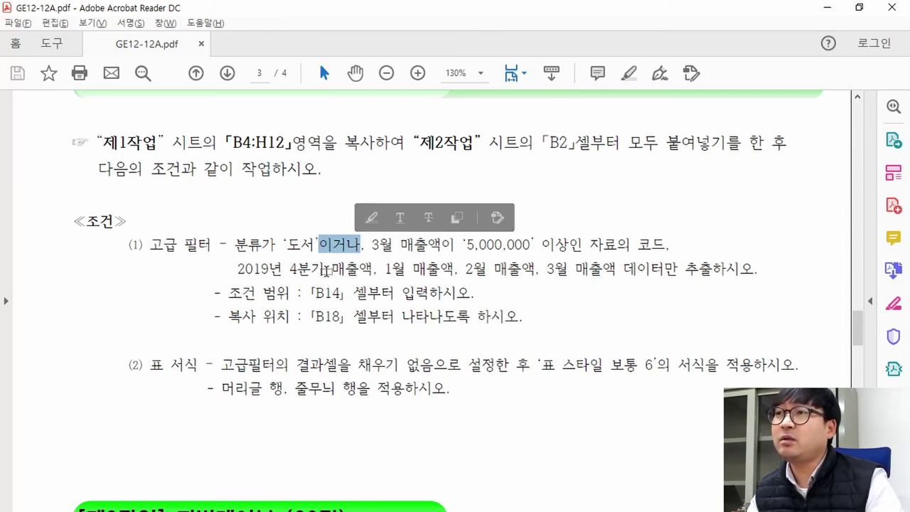
pyautogui.hotkey('alt', 'Tab')
# - Check the table format requirement in the exam PDF, and set the filter result B18:F22 in Excel to no fill
pyautogui.hotkey('alt', 'Tab')
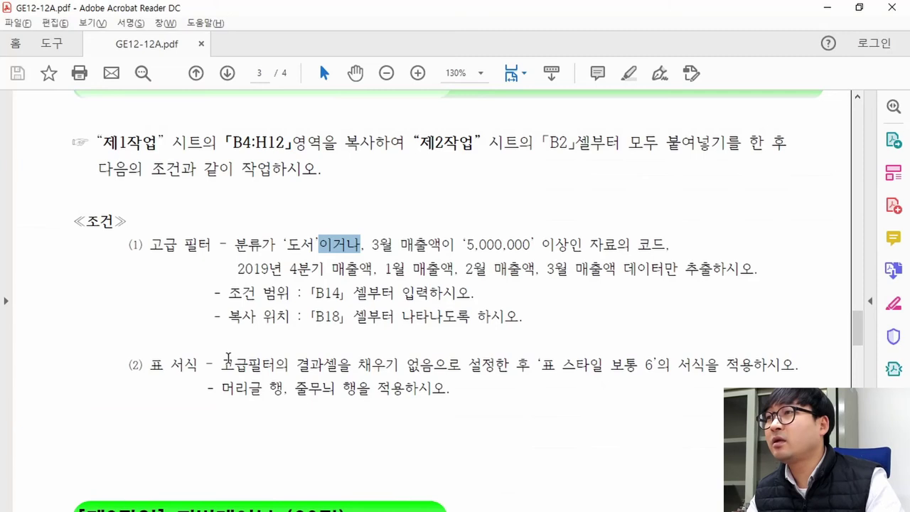
pyautogui.scroll(-1, 257, 335)
pyautogui.moveTo(152, 330); pyautogui.dragTo(492, 339)
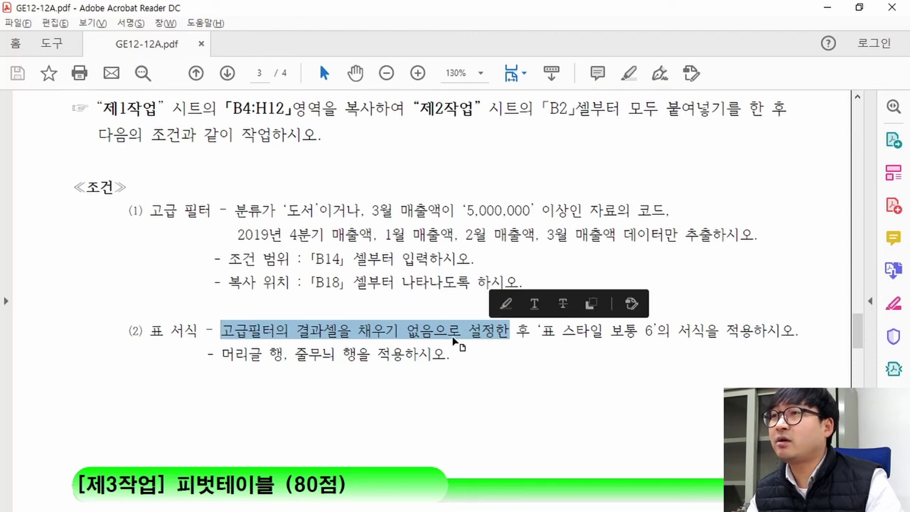
pyautogui.hotkey('alt', 'Tab')
pyautogui.click(119, 352)
pyautogui.moveTo(58, 351); pyautogui.dragTo(358, 424)
pyautogui.hotkey('alt', 'Tab')
pyautogui.hotkey('alt', 'Tab')
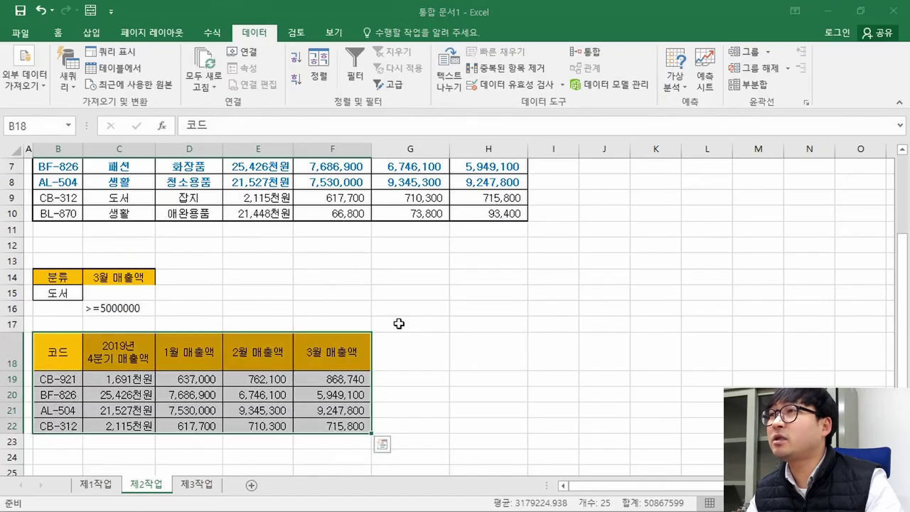
pyautogui.click(66, 35)
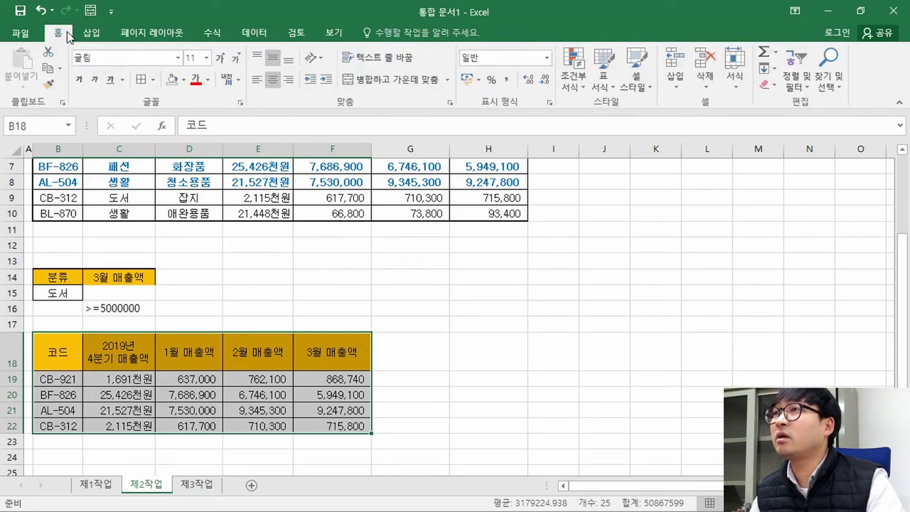
pyautogui.click(184, 79)
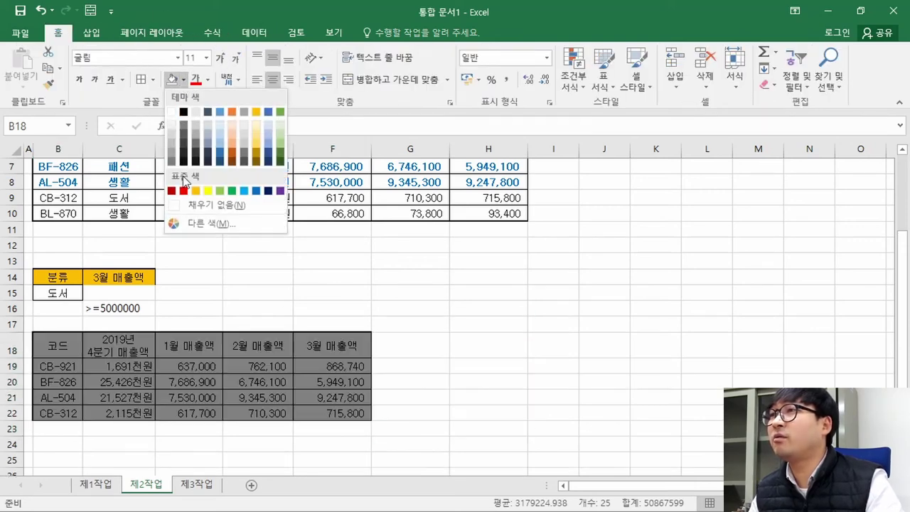
pyautogui.click(202, 203)
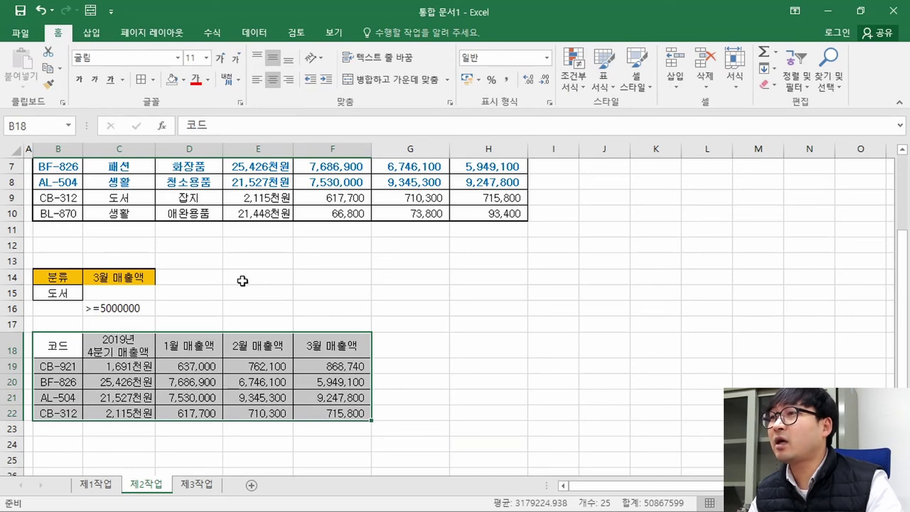
# - Check the required table style in the exam PDF, and apply 표 스타일 보통 6 to B18:F22 in Excel with headers included
pyautogui.hotkey('alt', 'Tab')
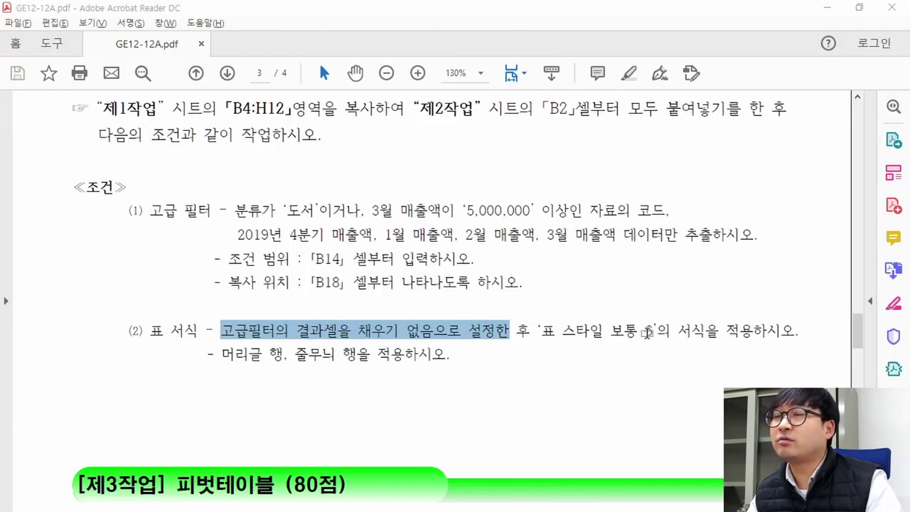
pyautogui.hotkey('alt', 'Tab')
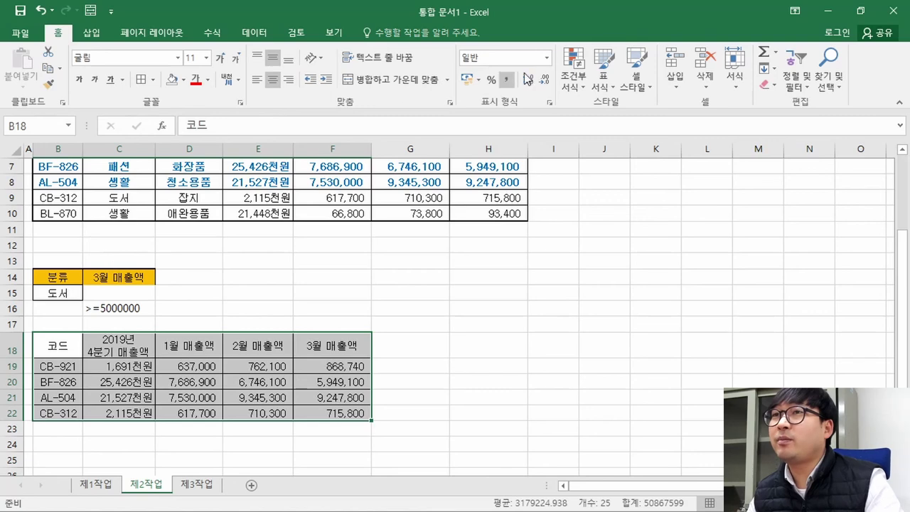
pyautogui.click(608, 87)
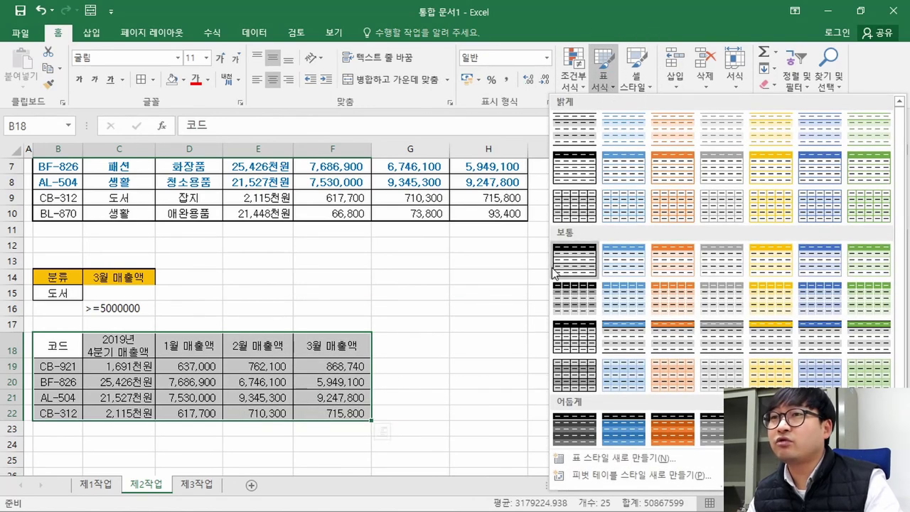
pyautogui.click(819, 275)
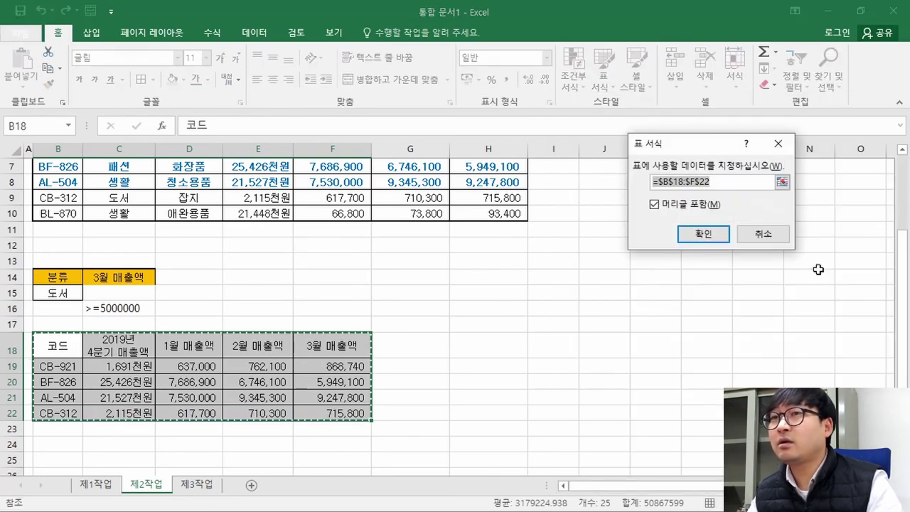
pyautogui.click(702, 234)
# - Check the 머리글 행 and 줄무늬 행 requirement in the exam PDF against the table style options in Excel
pyautogui.hotkey('alt', 'Tab')
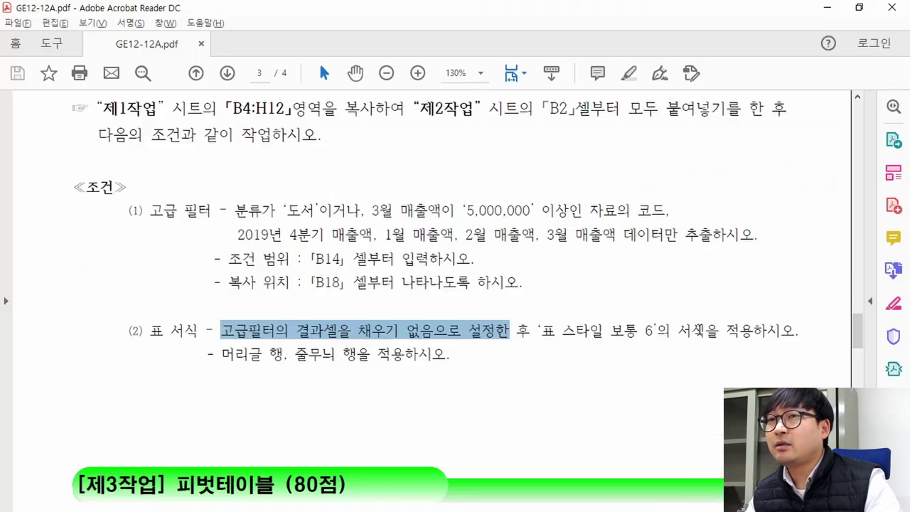
pyautogui.moveTo(220, 354); pyautogui.dragTo(408, 364)
pyautogui.hotkey('alt', 'Tab')
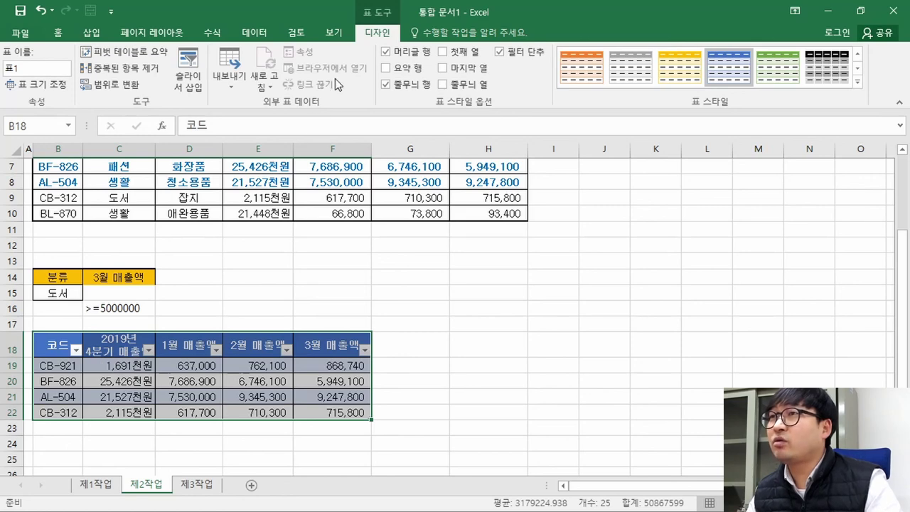
pyautogui.hotkey('ctrl', 'q')
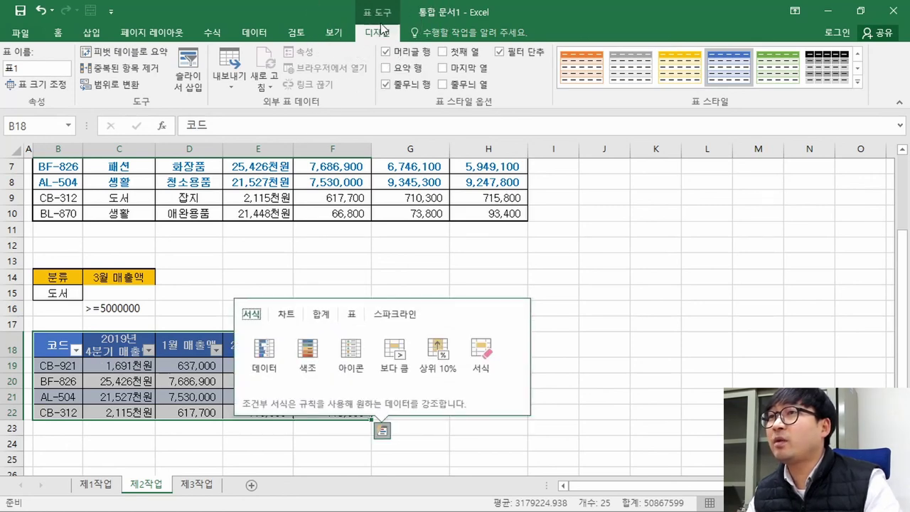
pyautogui.click(412, 58)
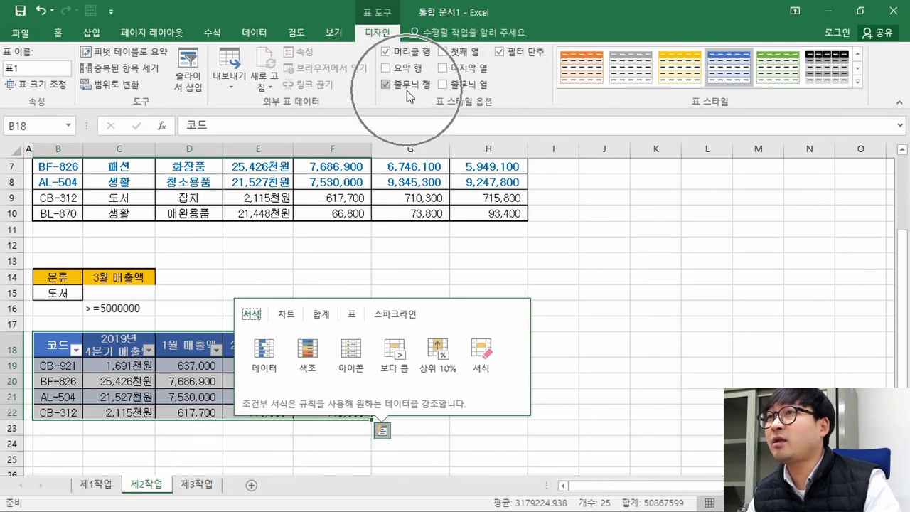